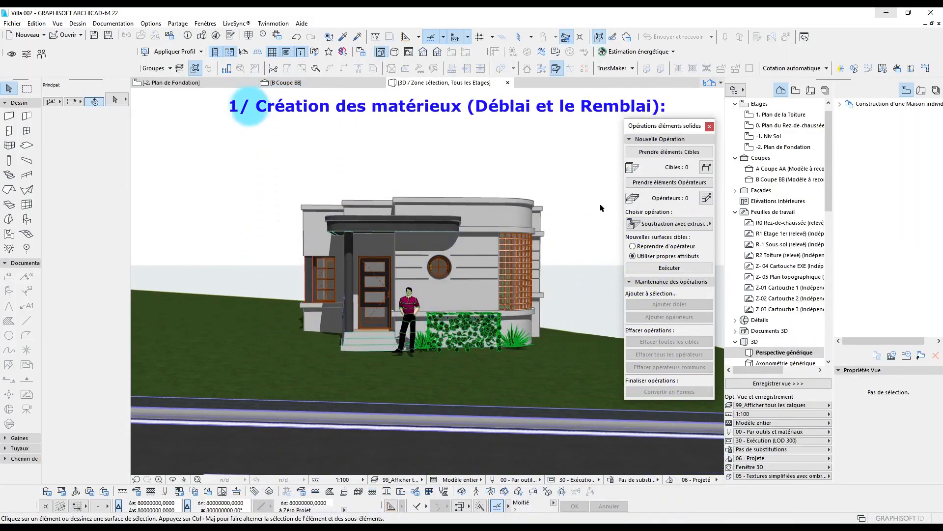
Duplicate the Env. - Terre building material as Env. - Terre Déblai.
{"action": "left_click", "coordinate": [151, 23]}
{"action": "mouse_move", "coordinate": [155, 37]}
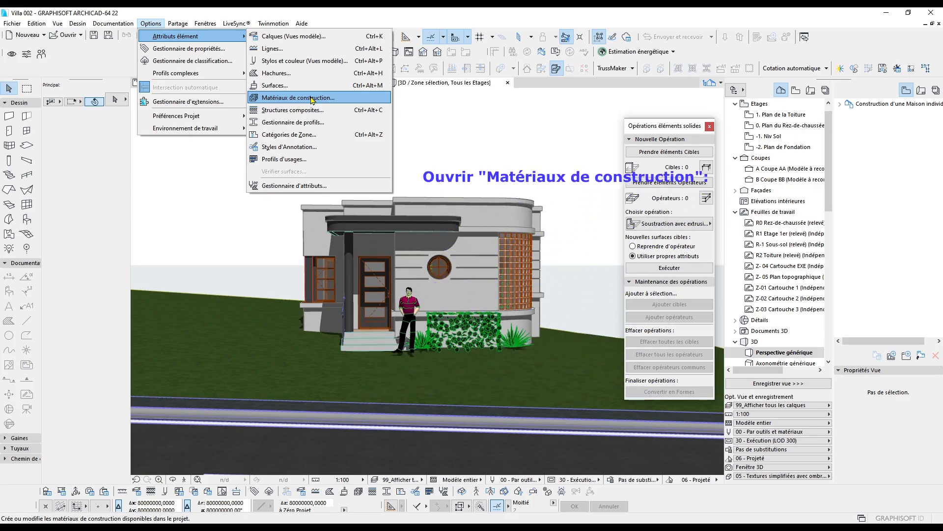
{"action": "left_click", "coordinate": [312, 98]}
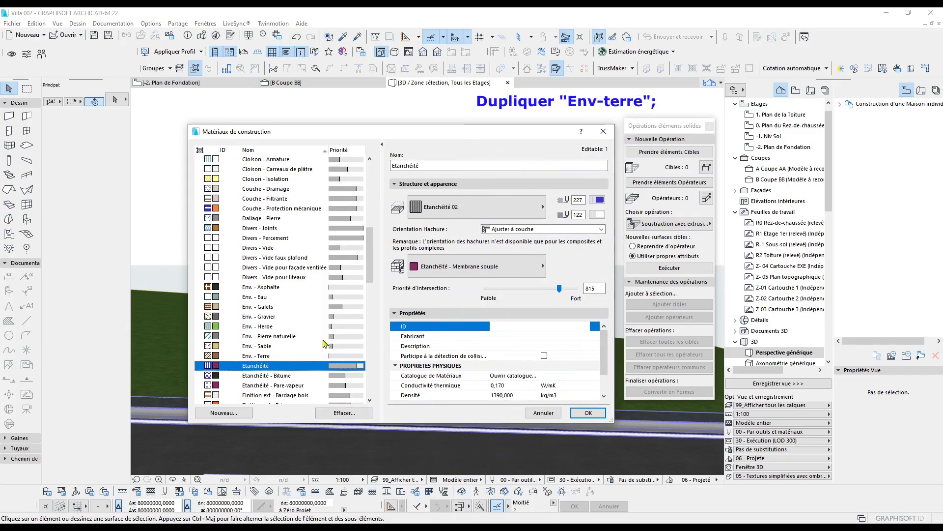
{"action": "left_click_drag", "start_coordinate": [368, 241], "coordinate": [377, 263]}
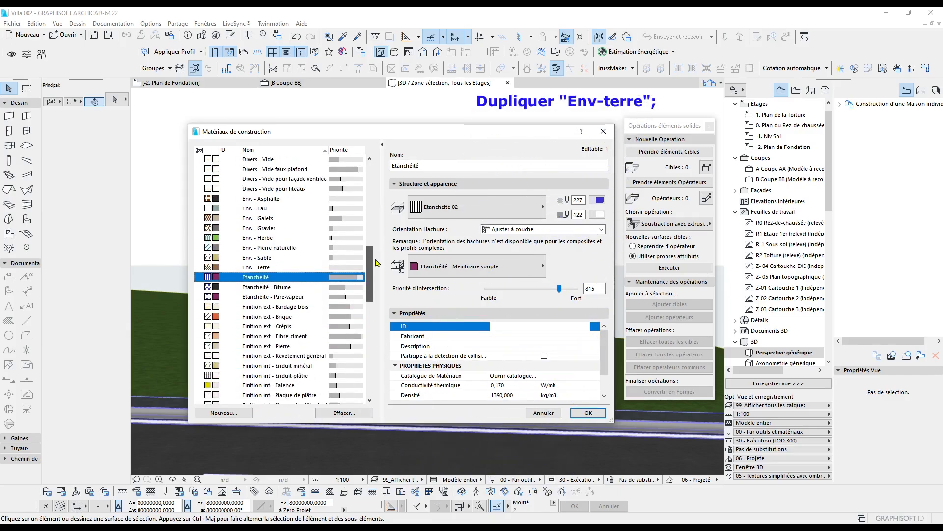
{"action": "left_click", "coordinate": [262, 268]}
{"action": "left_click", "coordinate": [235, 413]}
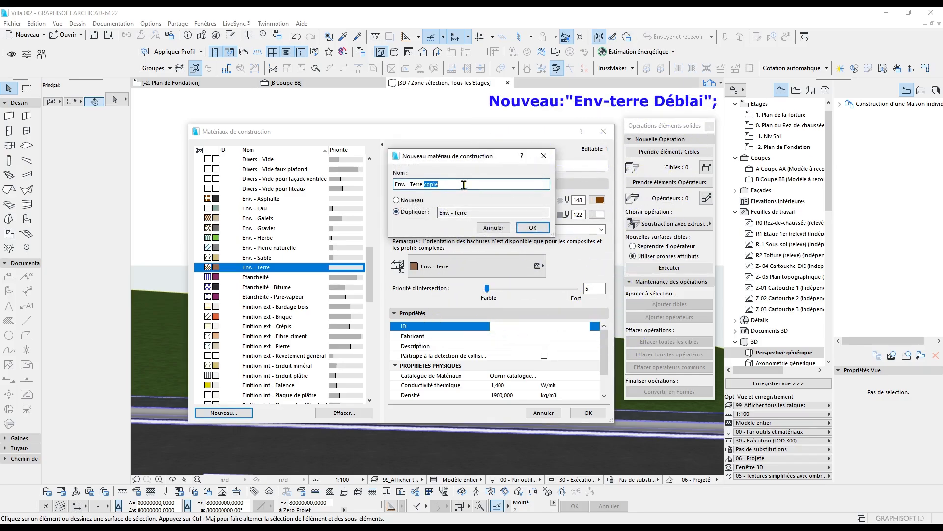
{"action": "type", "text": "Débla"}
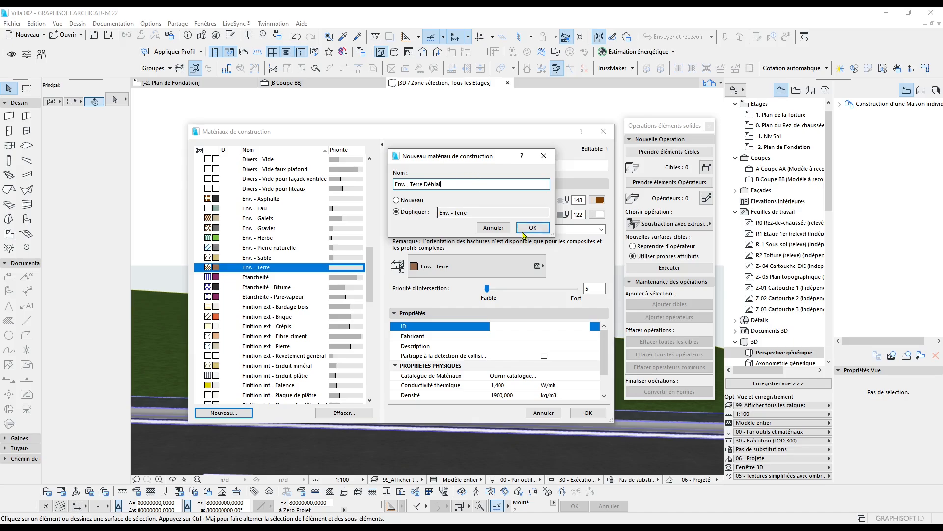
{"action": "left_click", "coordinate": [524, 231]}
Give Env. - Terre Déblai the yellow cut fill pen 201 and the Volume - Zone 04 surface.
{"action": "left_click", "coordinate": [599, 202]}
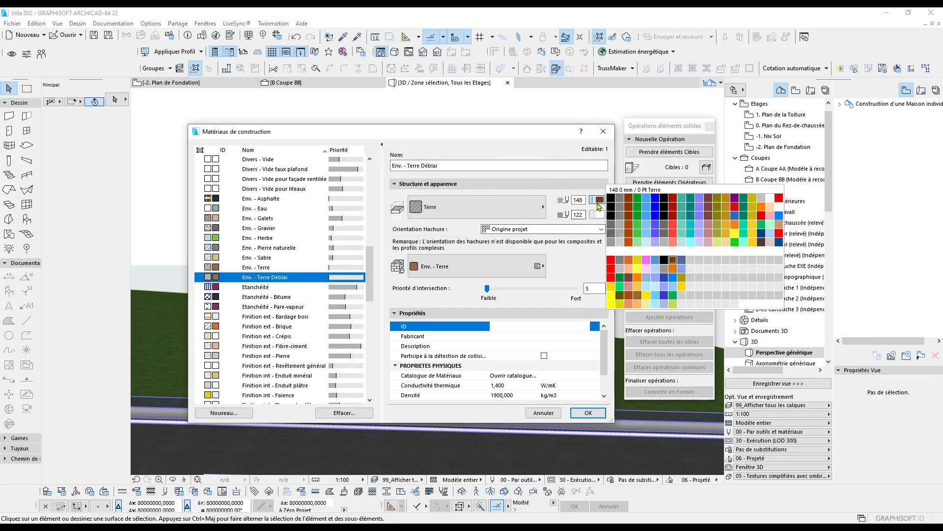
{"action": "left_click", "coordinate": [613, 288]}
{"action": "left_click", "coordinate": [510, 265]}
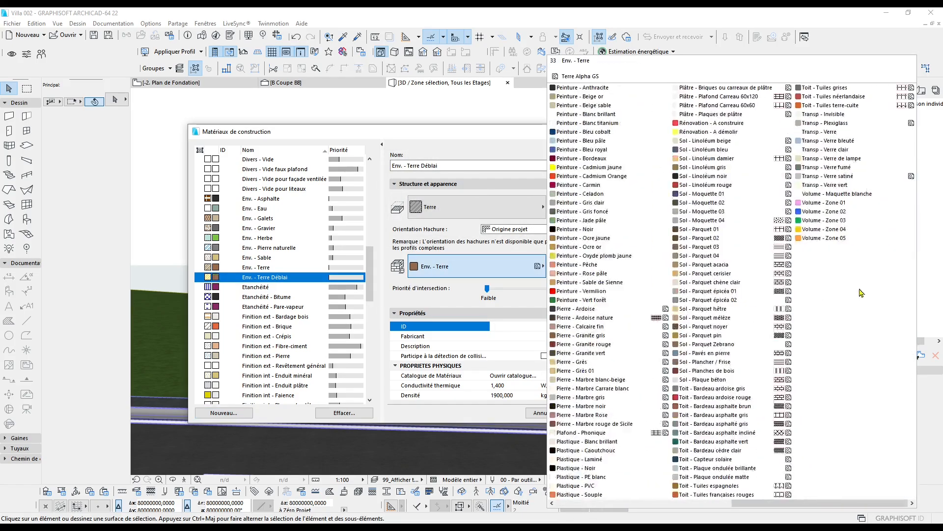
{"action": "left_click", "coordinate": [824, 229]}
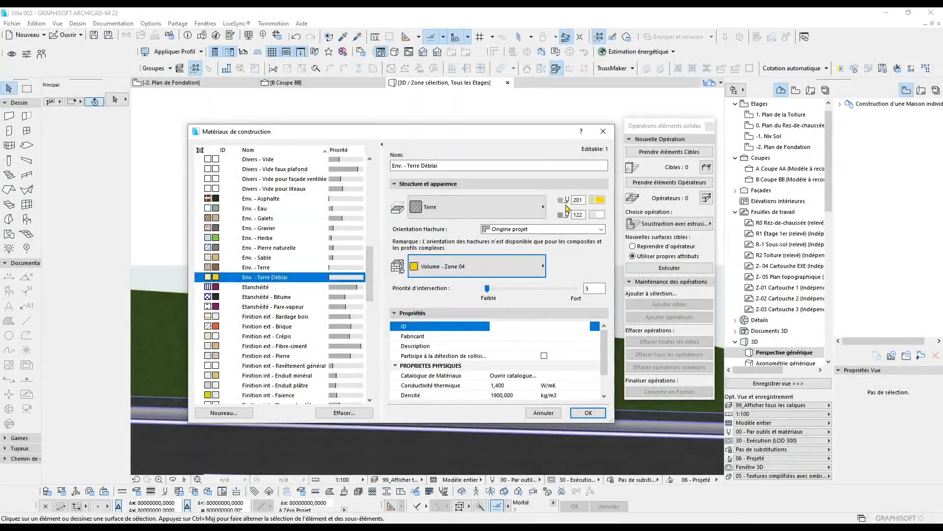
Duplicate Env. - Terre Déblai as a new building material named Env. - Terre Remblai.
{"action": "left_click", "coordinate": [239, 416]}
{"action": "left_click_drag", "start_coordinate": [425, 183], "coordinate": [469, 184]}
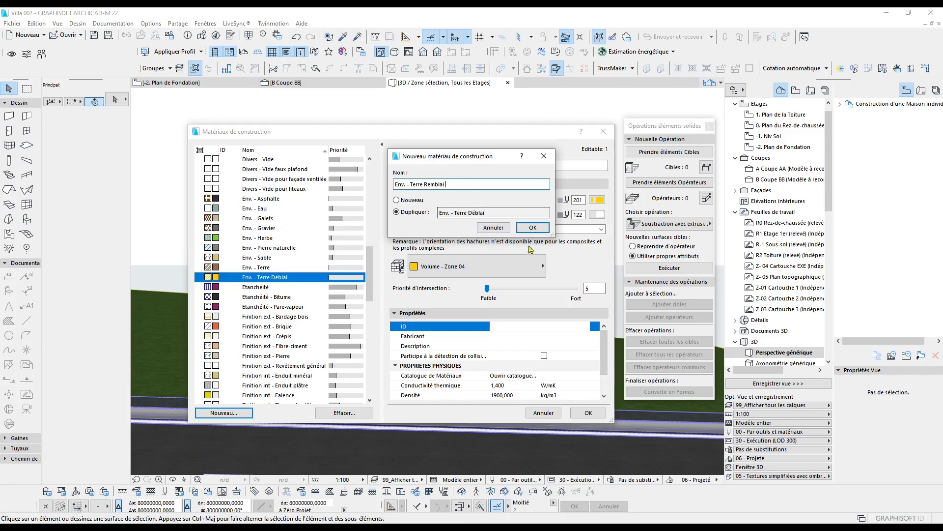
{"action": "left_click", "coordinate": [532, 228]}
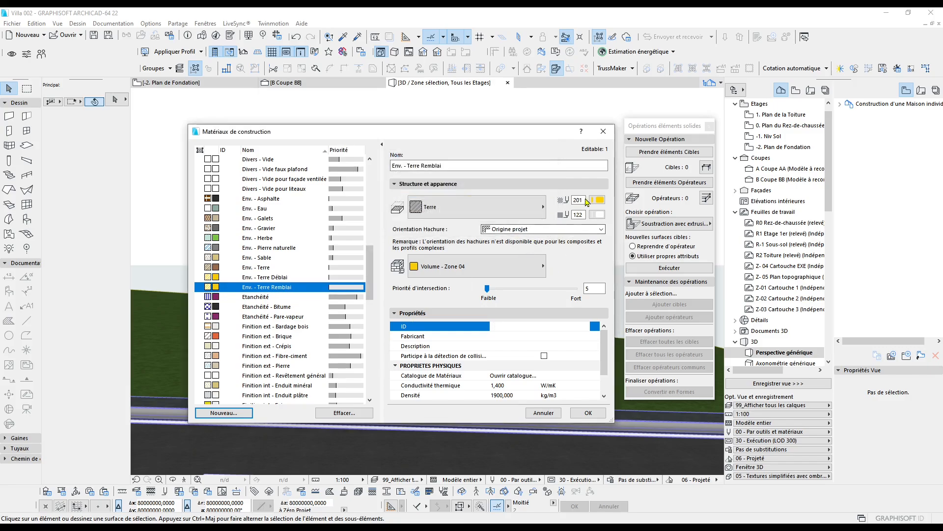
Give Env. - Terre Remblai a pink cut fill pen and the Volume - Zone 01 surface, and save the building materials.
{"action": "left_click", "coordinate": [599, 200]}
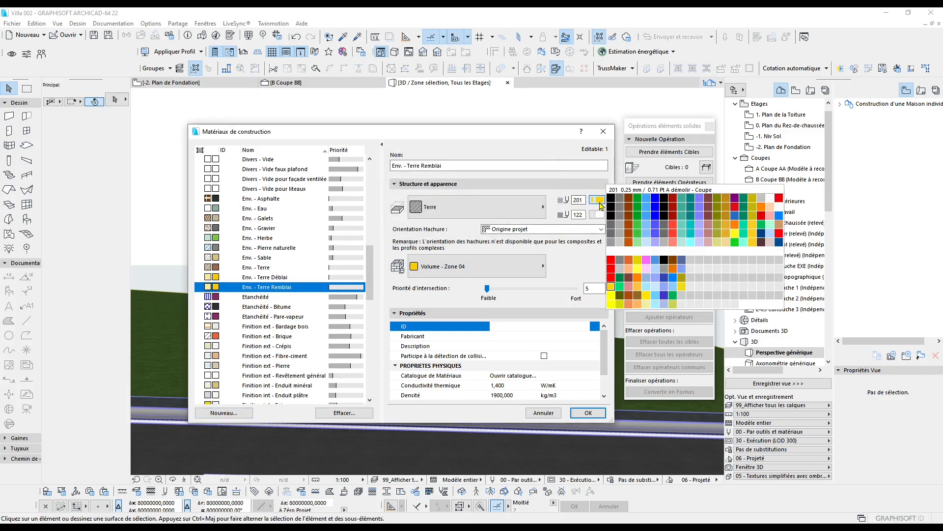
{"action": "left_click", "coordinate": [642, 256]}
{"action": "left_click", "coordinate": [474, 266]}
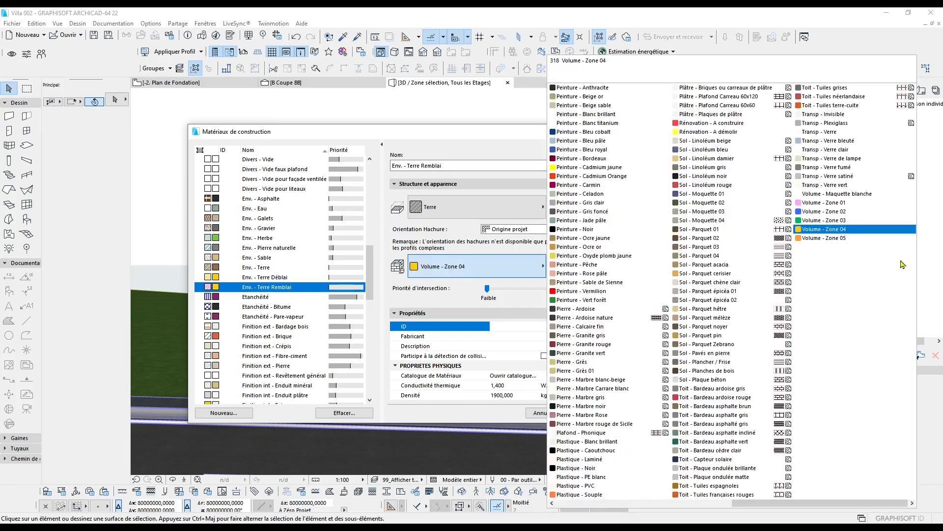
{"action": "left_click", "coordinate": [841, 203]}
{"action": "left_click", "coordinate": [574, 413]}
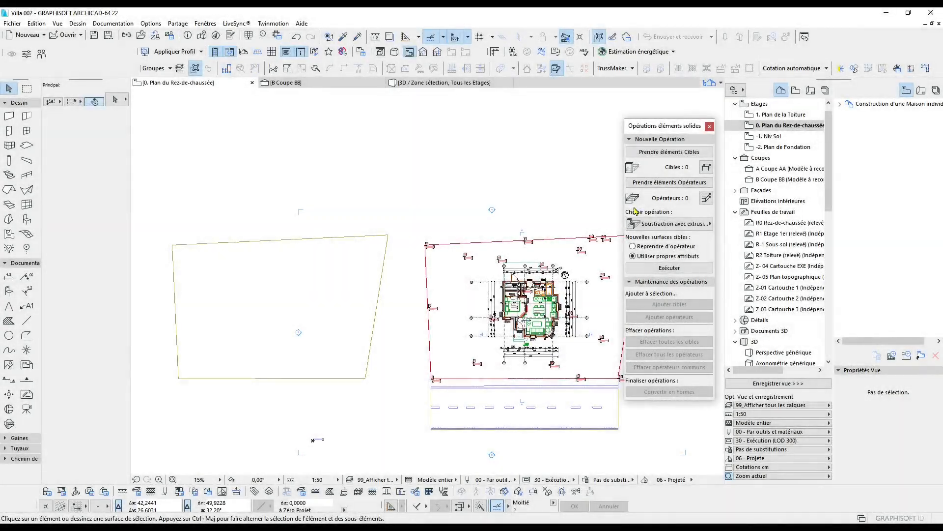
Copy the original terrain mesh horizontally by about 69.5, to the opposite side of the house plot on the ground floor plan.
{"action": "middle_click_drag", "start_coordinate": [557, 286], "coordinate": [525, 268]}
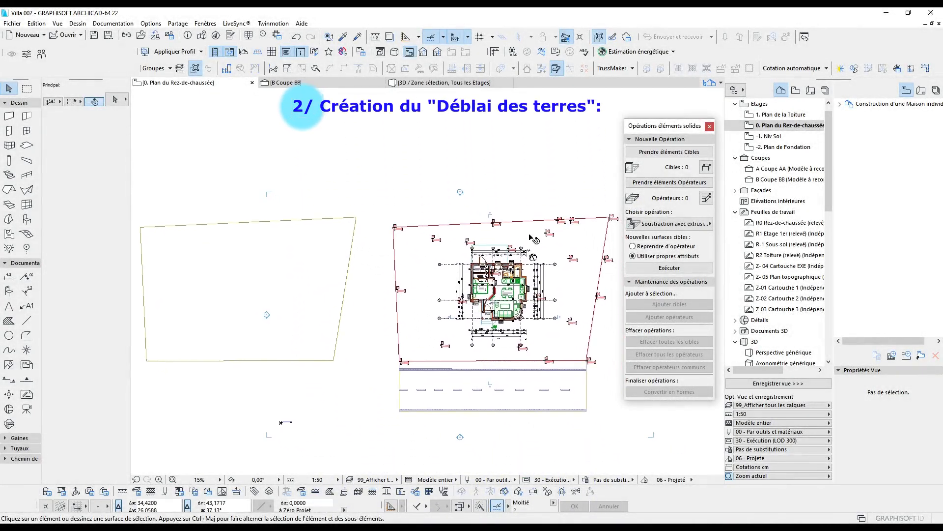
{"action": "left_click", "coordinate": [534, 240]}
{"action": "left_click", "coordinate": [267, 260]}
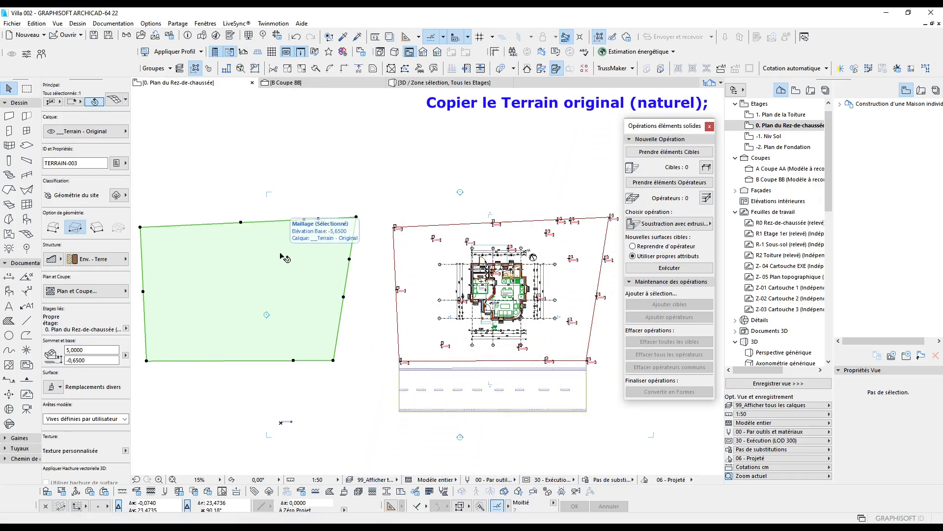
{"action": "key", "text": "ctrl+shift+d"}
{"action": "left_click", "coordinate": [291, 270]}
{"action": "middle_click_drag", "start_coordinate": [422, 287], "coordinate": [335, 267]}
{"action": "scroll", "coordinate": [334, 267], "scroll_direction": "down", "scroll_amount": 3}
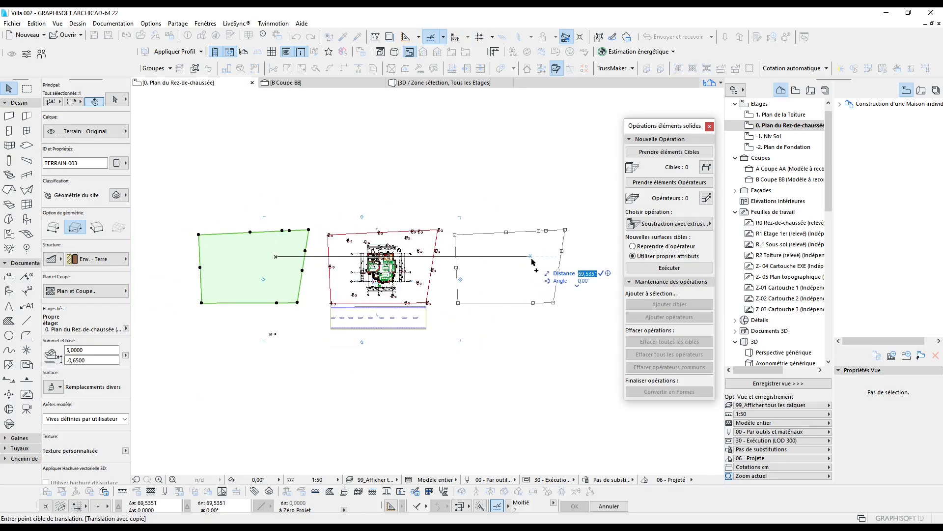
{"action": "left_click", "coordinate": [532, 260]}
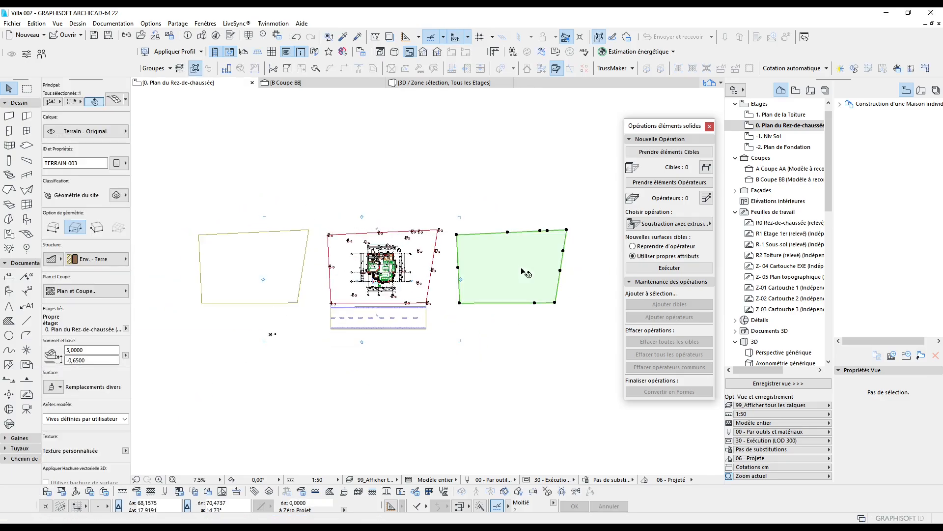
{"action": "scroll", "coordinate": [524, 273], "scroll_direction": "up", "scroll_amount": 2}
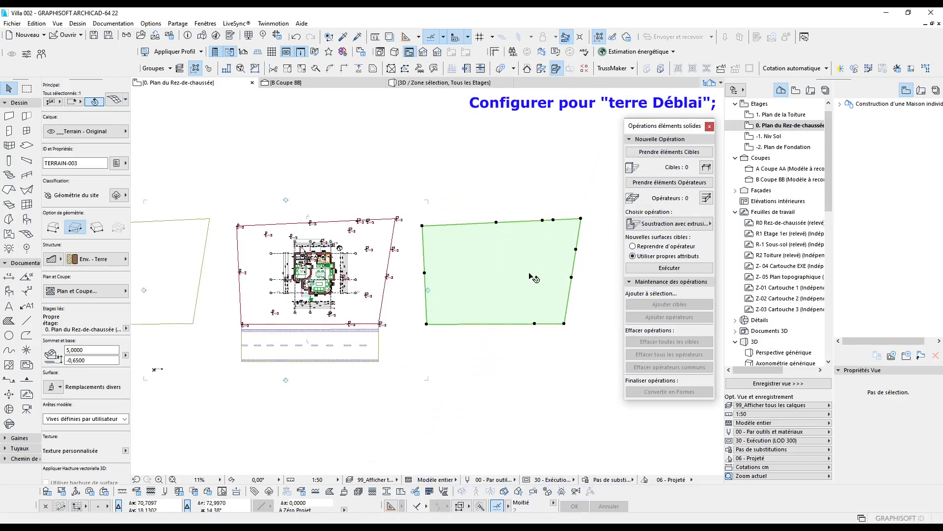
Assign the Env. - Terre Déblai material to the copied terrain mesh and set its ID to TERRAIN-Déblai.
{"action": "left_click", "coordinate": [114, 100]}
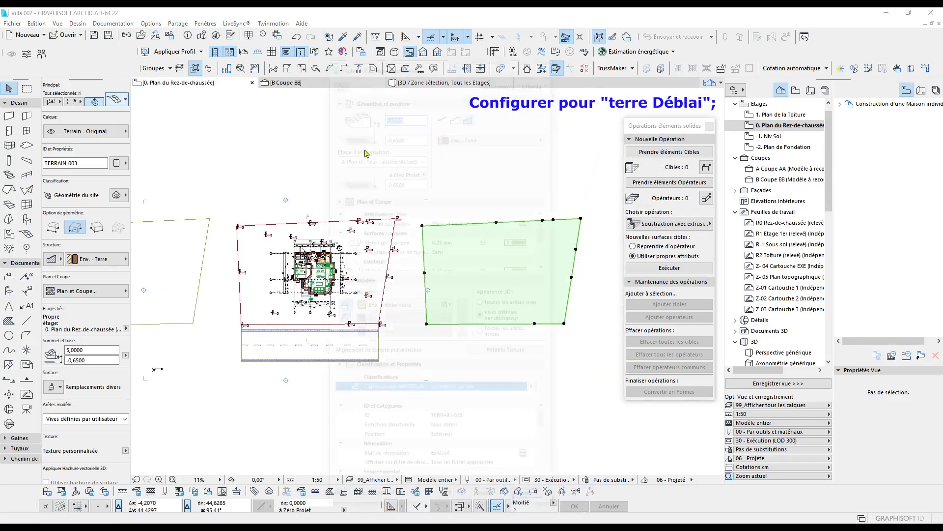
{"action": "left_click", "coordinate": [497, 138]}
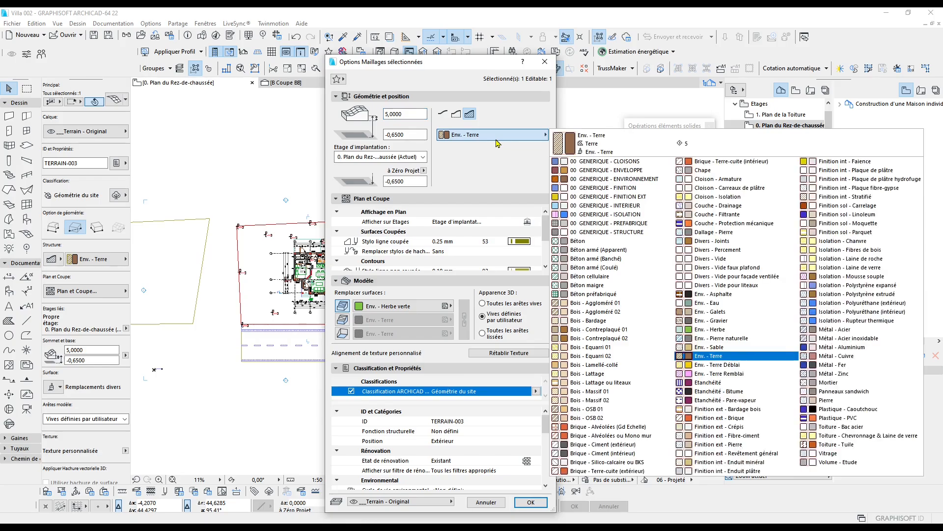
{"action": "left_click", "coordinate": [717, 364]}
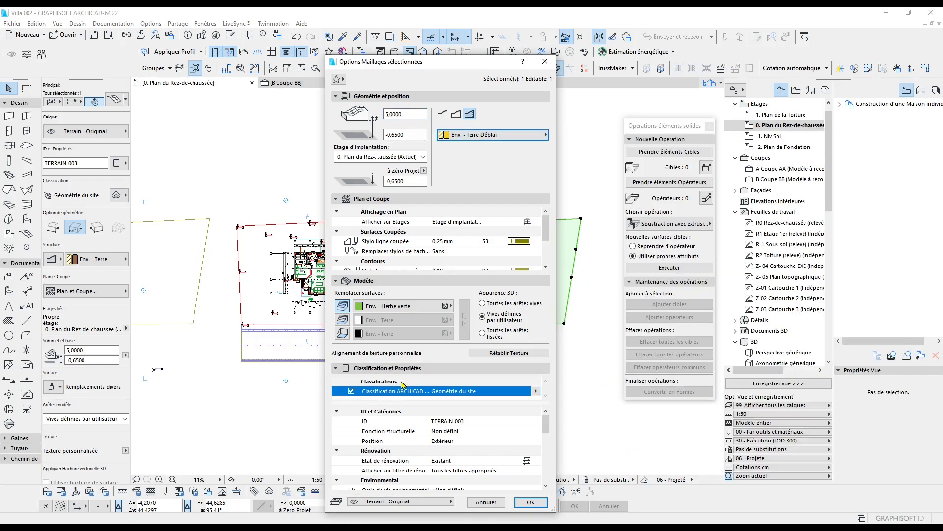
{"action": "left_click", "coordinate": [336, 369]}
{"action": "left_click", "coordinate": [338, 369]}
{"action": "left_click", "coordinate": [458, 421]}
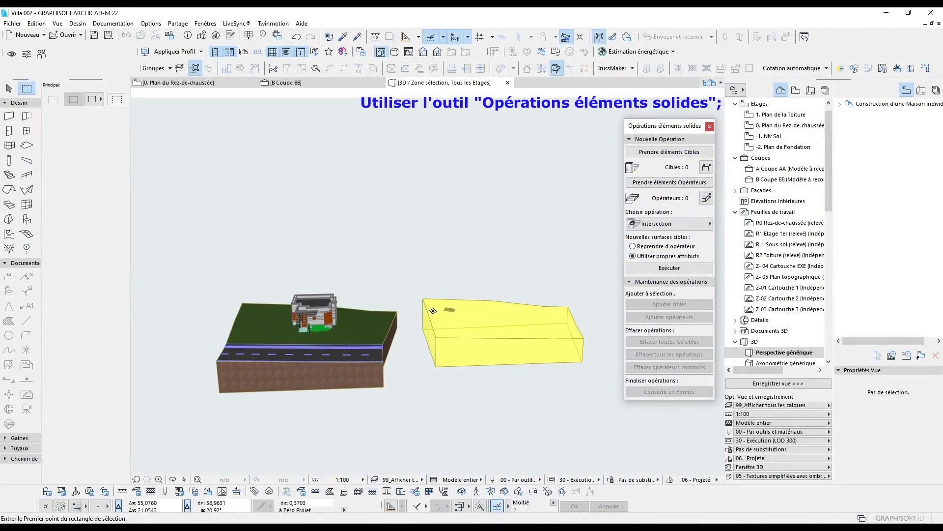
Take the TERRAIN-Déblai mesh as target and the modified terrain mesh as operator for a solid element operation.
{"action": "left_click", "coordinate": [484, 347], "text": "shift"}
{"action": "scroll", "coordinate": [468, 371], "scroll_direction": "up", "scroll_amount": 2}
{"action": "middle_click_drag", "start_coordinate": [523, 353], "coordinate": [512, 356]}
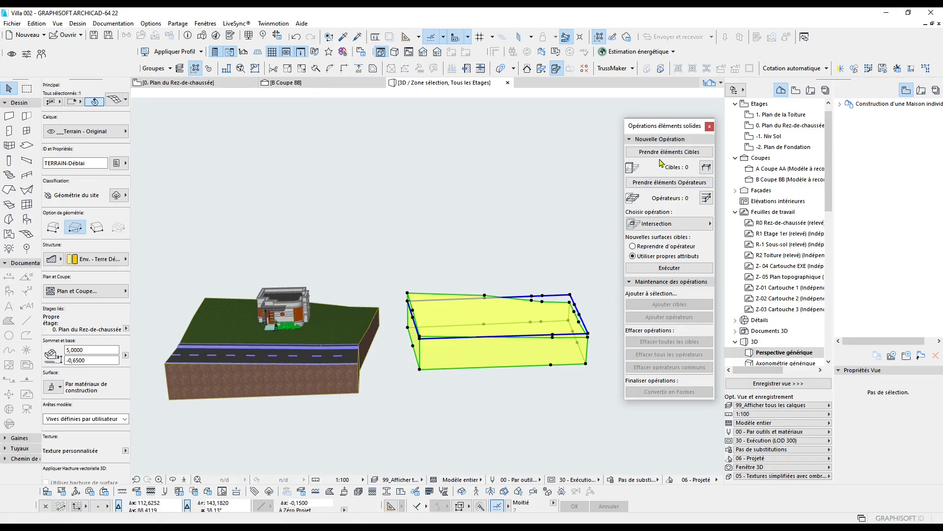
{"action": "key", "text": "Escape"}
{"action": "left_click", "coordinate": [331, 360]}
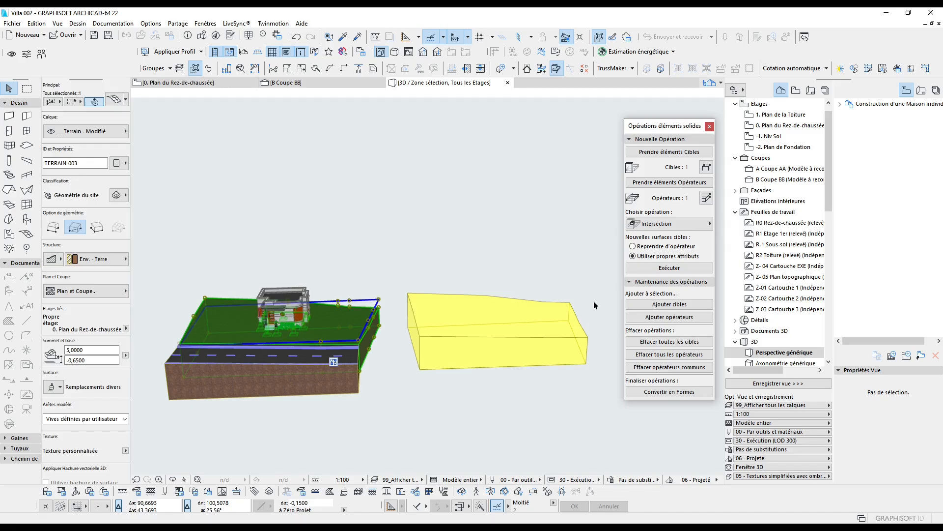
Move the TERRAIN-Déblai mesh by a distance of 35 at 180° so it overlaps the modified terrain under the house.
{"action": "left_click", "coordinate": [571, 331]}
{"action": "key", "text": "ctrl+d"}
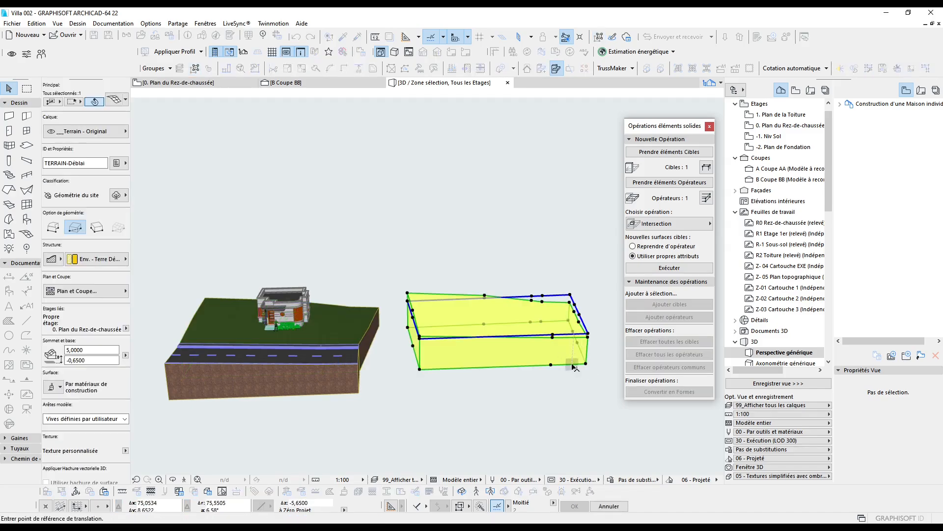
{"action": "left_click", "coordinate": [588, 364]}
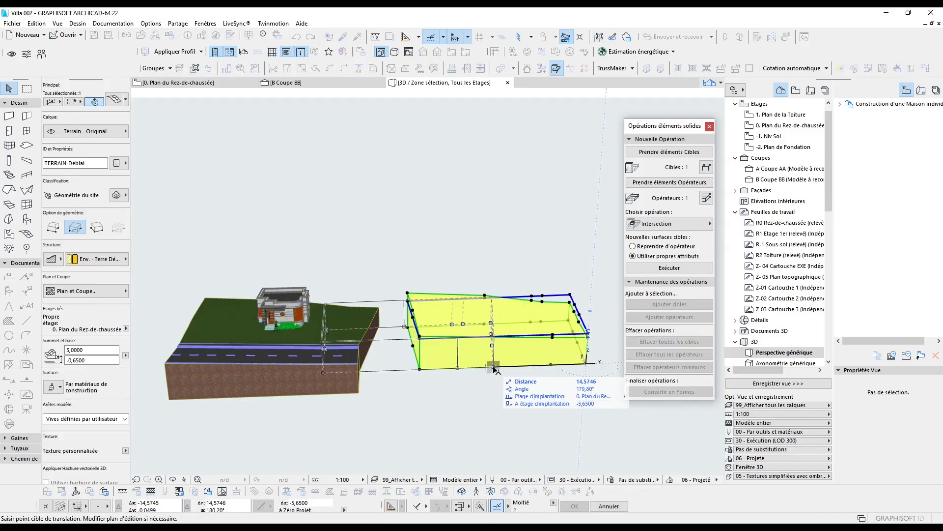
{"action": "type", "text": "35"}
{"action": "key", "text": "Tab"}
{"action": "type", "text": "180"}
{"action": "key", "text": "Return"}
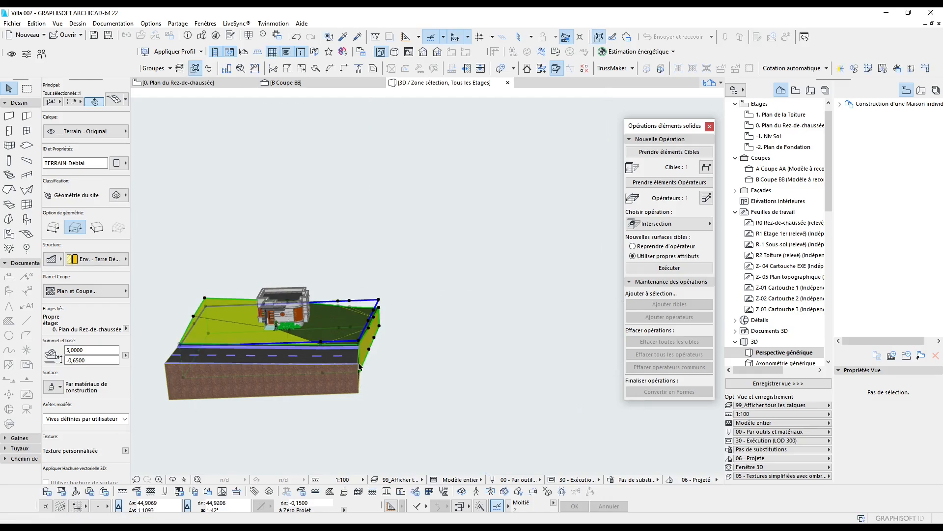
{"action": "scroll", "coordinate": [214, 327], "scroll_direction": "up", "scroll_amount": 3}
{"action": "middle_click_drag", "start_coordinate": [214, 327], "coordinate": [295, 337]}
{"action": "scroll", "coordinate": [295, 338], "scroll_direction": "up", "scroll_amount": 2}
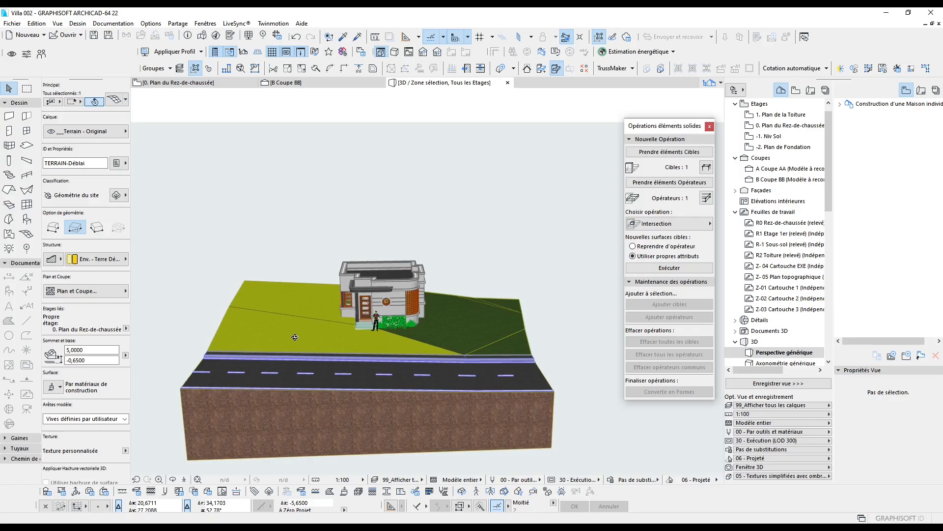
Subtract the modified terrain from the TERRAIN-Déblai mesh with the Soustraction solid element operation.
{"action": "key", "text": "Escape"}
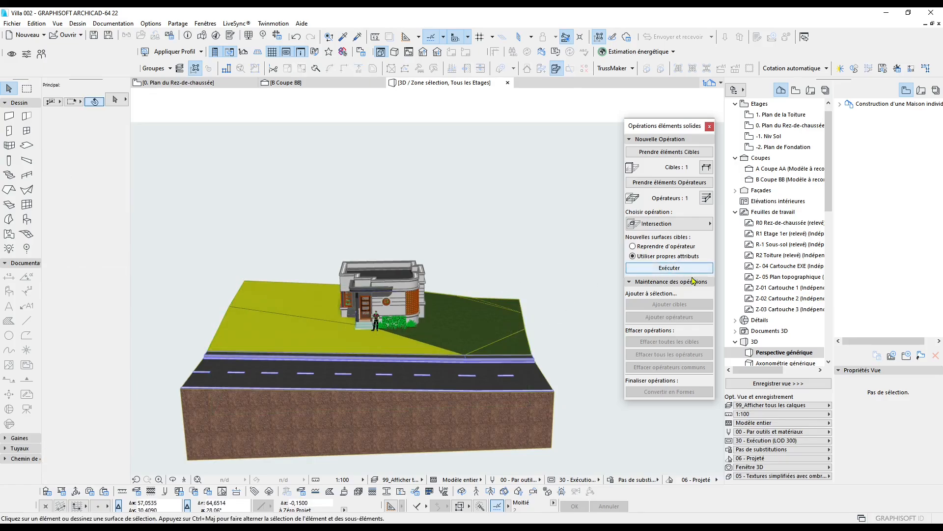
{"action": "left_click", "coordinate": [691, 224]}
{"action": "left_click", "coordinate": [725, 226]}
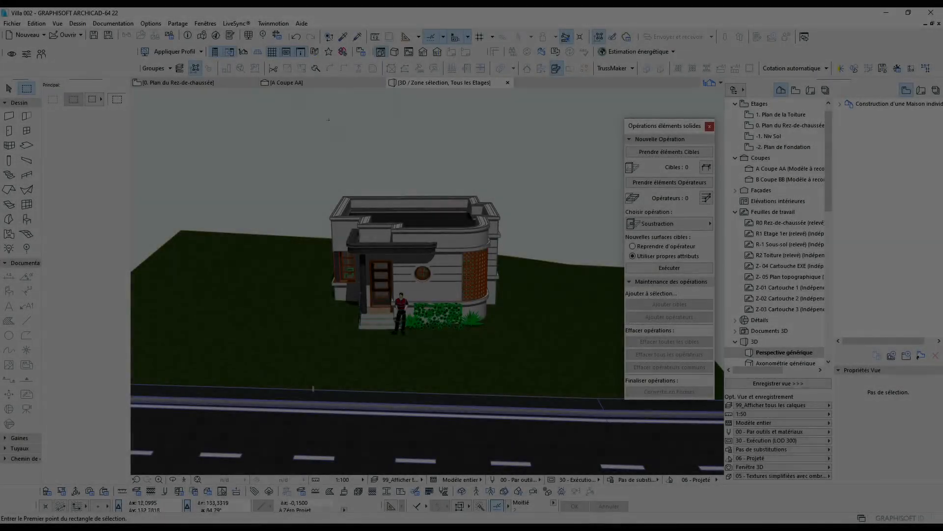
Examine the remaining Déblai volume in the 3D view, in sections BB and AA, and isolated in 3D.
{"action": "middle_click_drag", "start_coordinate": [312, 121], "coordinate": [374, 125], "text": "shift"}
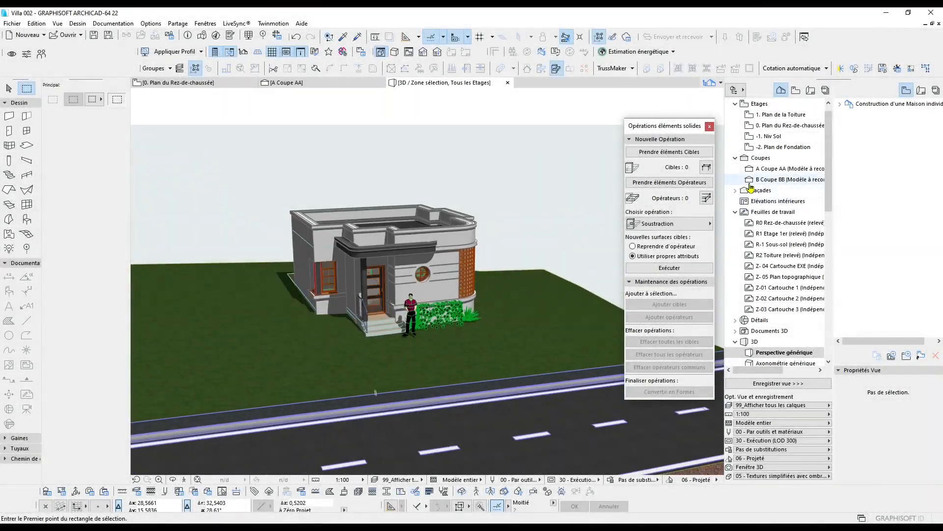
{"action": "double_click", "coordinate": [752, 181]}
{"action": "key", "text": "Escape"}
{"action": "left_click", "coordinate": [284, 305]}
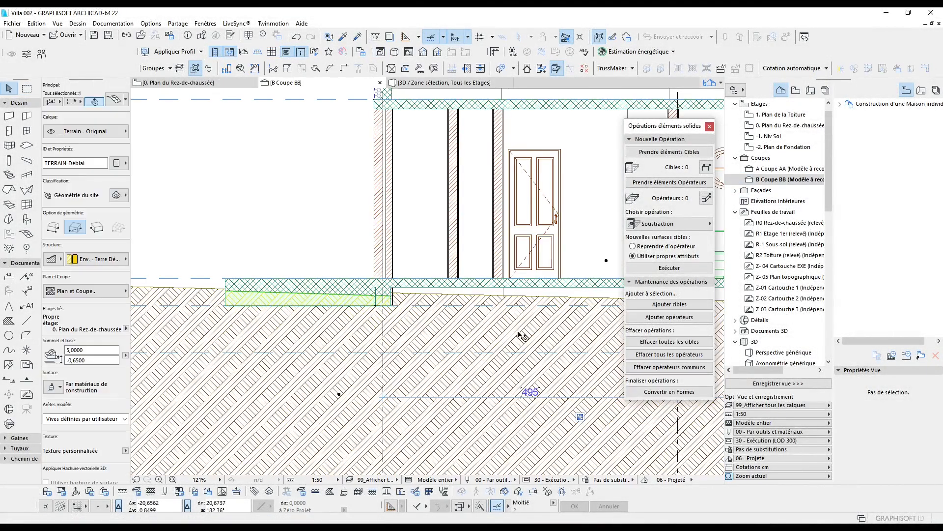
{"action": "double_click", "coordinate": [786, 169]}
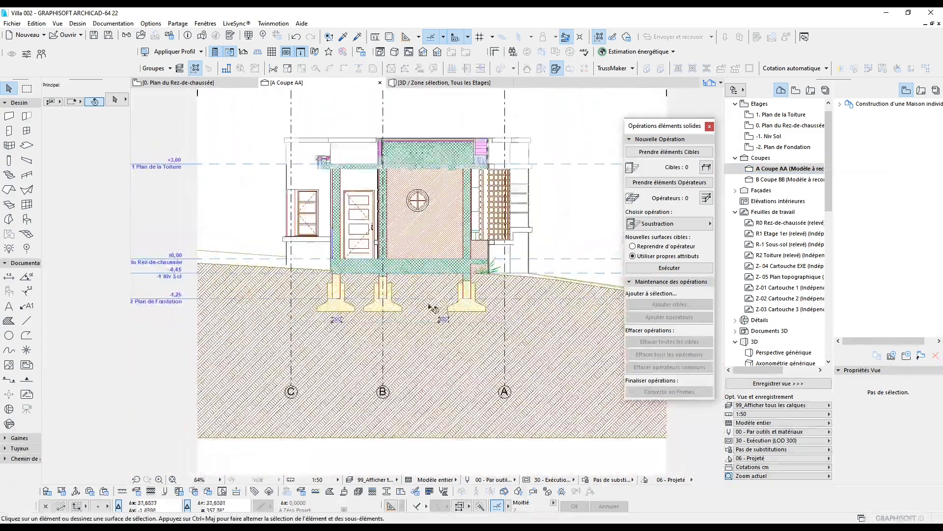
{"action": "scroll", "coordinate": [373, 307], "scroll_direction": "up", "scroll_amount": 1}
{"action": "left_click", "coordinate": [360, 311]}
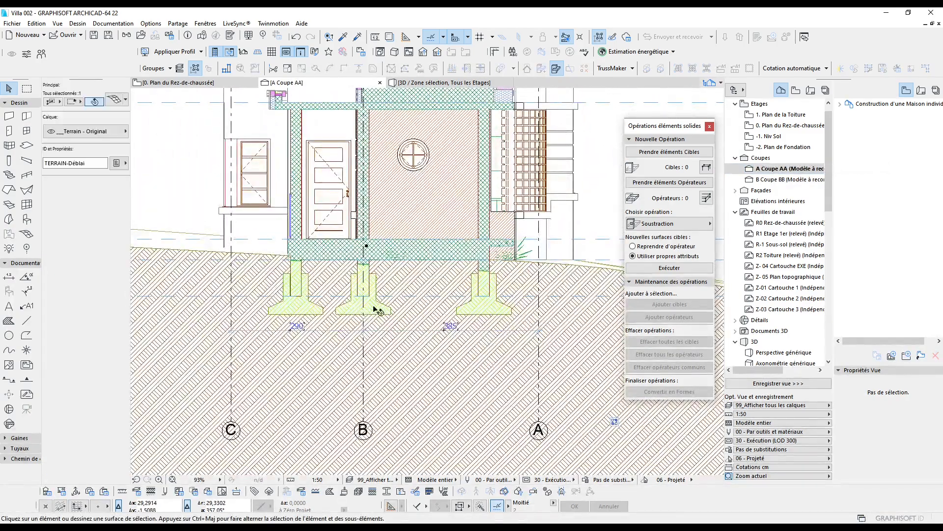
{"action": "key", "text": "F5"}
{"action": "middle_click_drag", "start_coordinate": [384, 307], "coordinate": [444, 329], "text": "shift"}
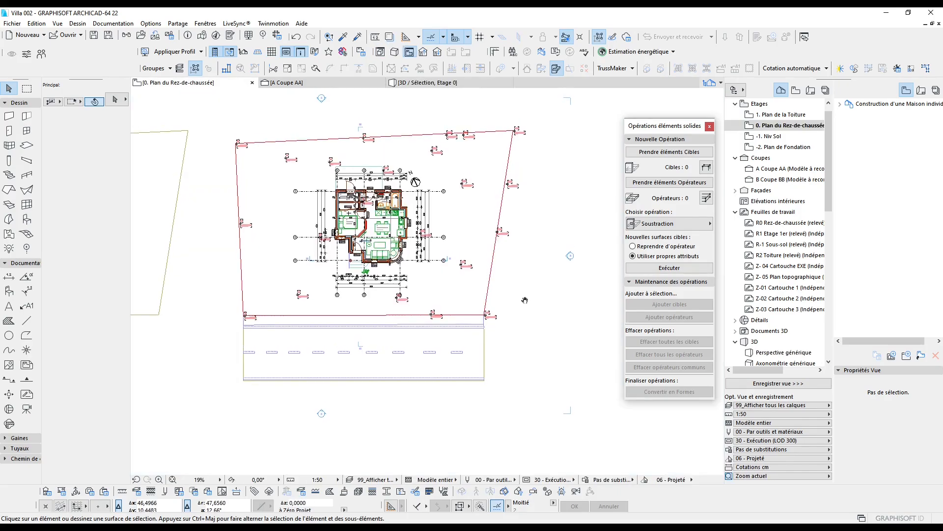
Copy the original terrain mesh beside the site by a distance of 25 at 90°.
{"action": "middle_click_drag", "start_coordinate": [412, 299], "coordinate": [475, 327]}
{"action": "scroll", "coordinate": [421, 343], "scroll_direction": "up", "scroll_amount": 3}
{"action": "scroll", "coordinate": [422, 343], "scroll_direction": "down", "scroll_amount": 1}
{"action": "scroll", "coordinate": [438, 333], "scroll_direction": "down", "scroll_amount": 1}
{"action": "scroll", "coordinate": [474, 327], "scroll_direction": "down", "scroll_amount": 3}
{"action": "middle_click_drag", "start_coordinate": [357, 337], "coordinate": [423, 361]}
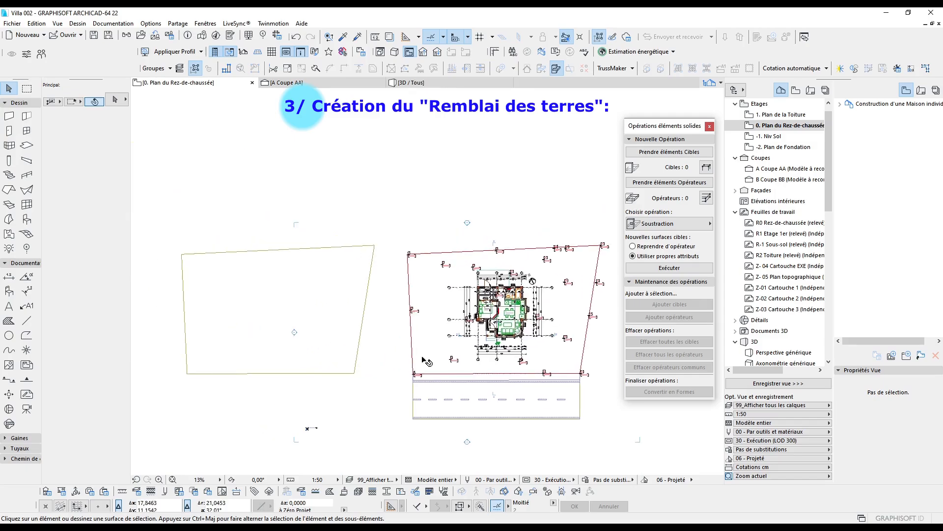
{"action": "left_click", "coordinate": [331, 301]}
{"action": "key", "text": "ctrl+shift+d"}
{"action": "left_click", "coordinate": [354, 373]}
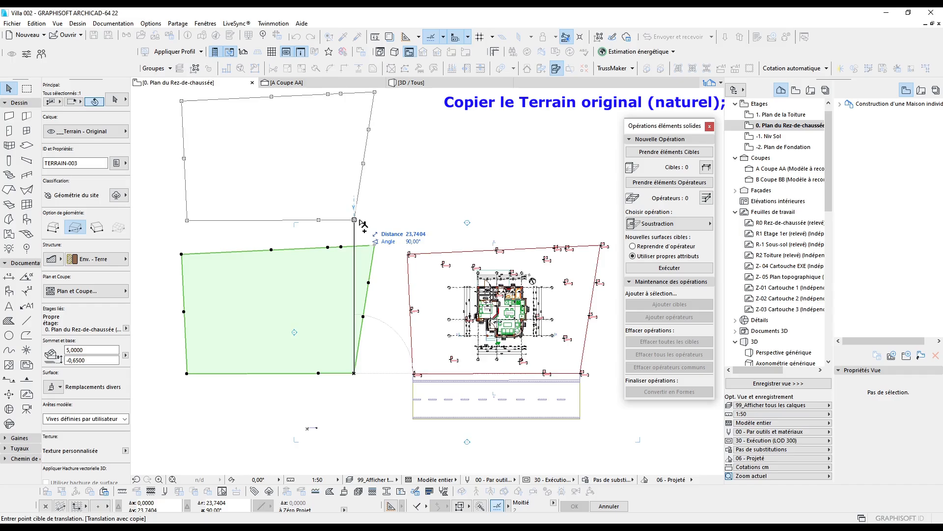
{"action": "middle_click_drag", "start_coordinate": [364, 223], "coordinate": [364, 281]}
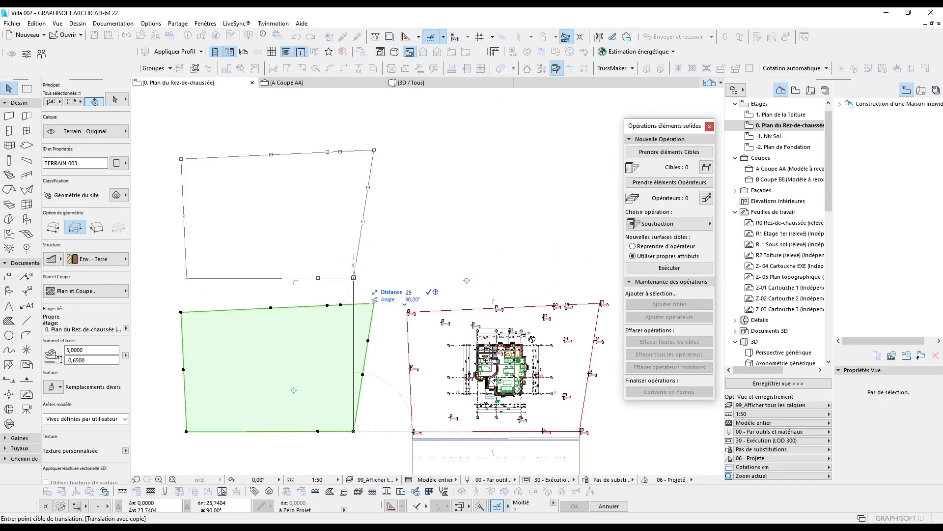
{"action": "key", "text": "Tab"}
{"action": "key", "text": "Return"}
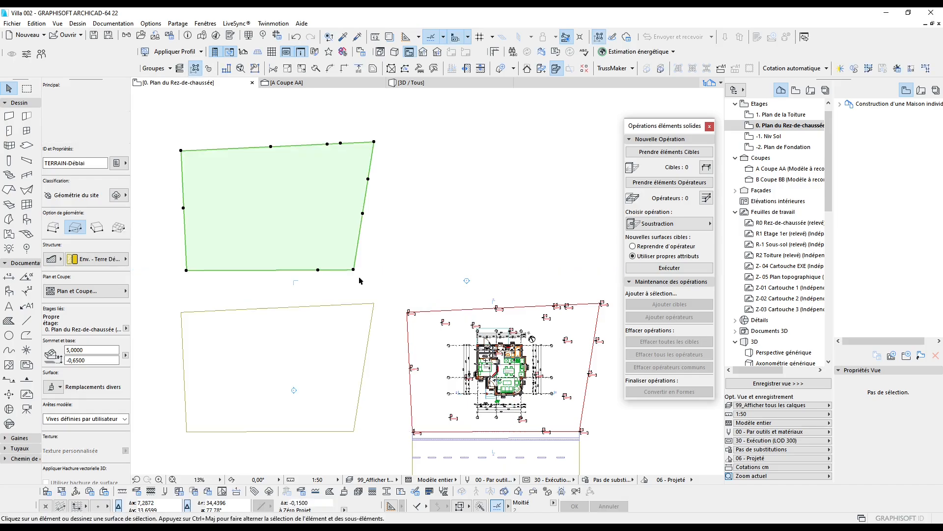
Enclose the two terrain copies and the villa site in a selection area and show that area in 3D.
{"action": "key", "text": "Escape"}
{"action": "left_click", "coordinate": [26, 90]}
{"action": "left_click", "coordinate": [150, 134]}
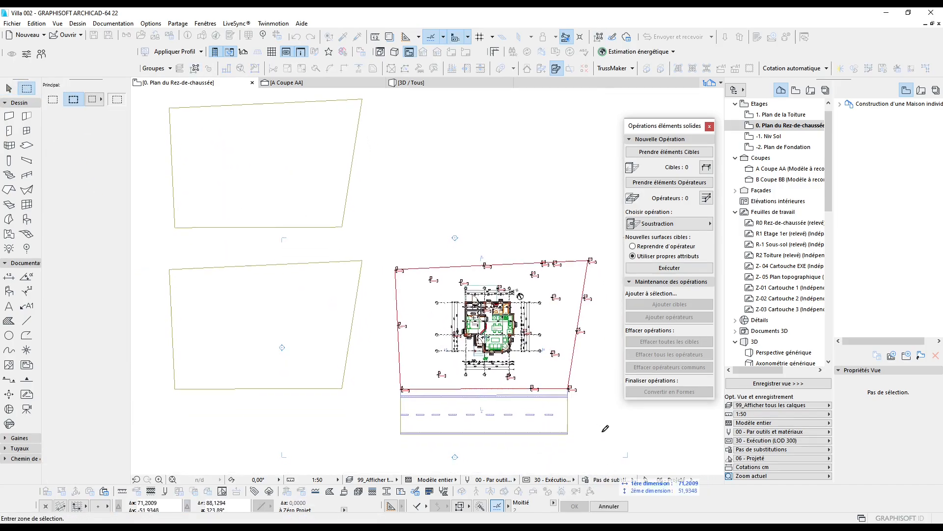
{"action": "left_click", "coordinate": [614, 462]}
{"action": "key", "text": "F5"}
{"action": "middle_click_drag", "start_coordinate": [407, 395], "coordinate": [515, 384], "text": "shift"}
{"action": "middle_click_drag", "start_coordinate": [344, 366], "coordinate": [399, 338], "text": "shift"}
{"action": "scroll", "coordinate": [399, 338], "scroll_direction": "up", "scroll_amount": 1}
{"action": "middle_click_drag", "start_coordinate": [447, 305], "coordinate": [550, 243]}
Set the rear terrain copy's building material to Env. - Terre Remblai and its mesh height to 10.
{"action": "left_click", "coordinate": [9, 88]}
{"action": "left_click", "coordinate": [521, 241]}
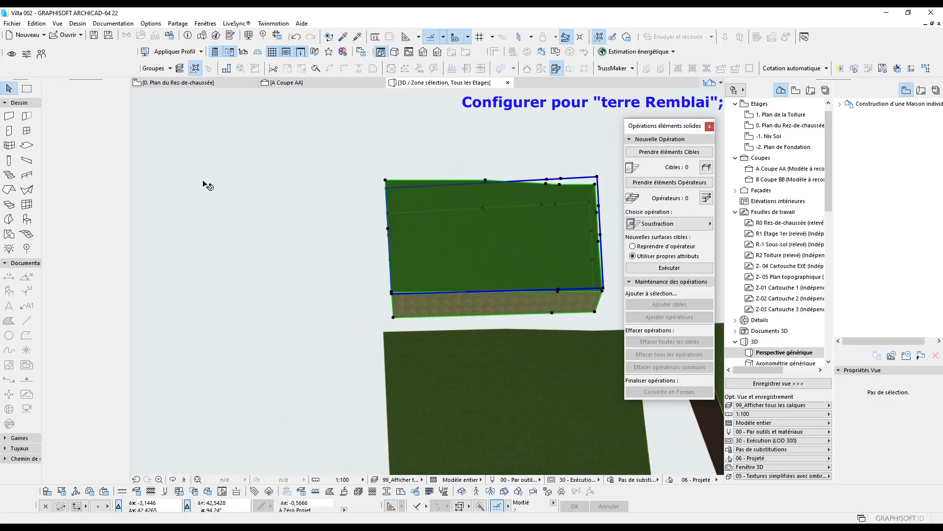
{"action": "left_click", "coordinate": [118, 98]}
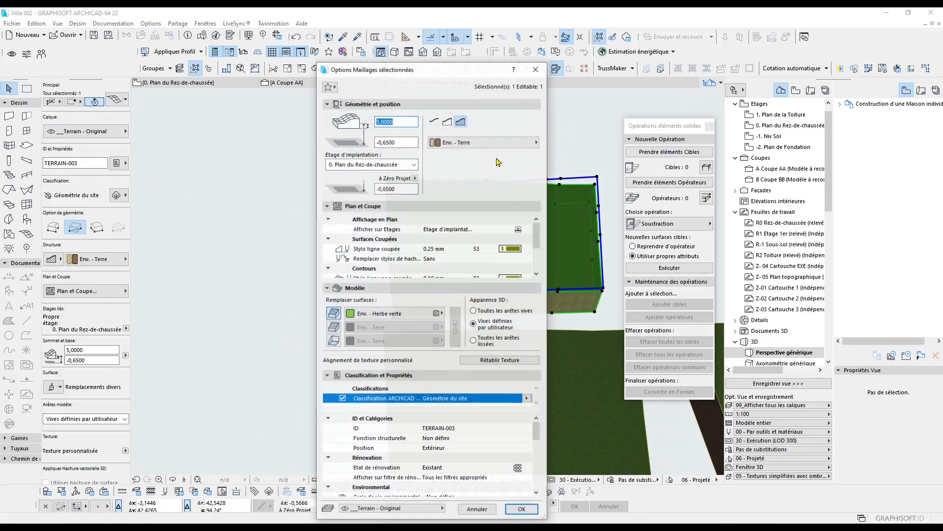
{"action": "left_click_drag", "start_coordinate": [436, 75], "coordinate": [261, 114]}
{"action": "left_click", "coordinate": [308, 182]}
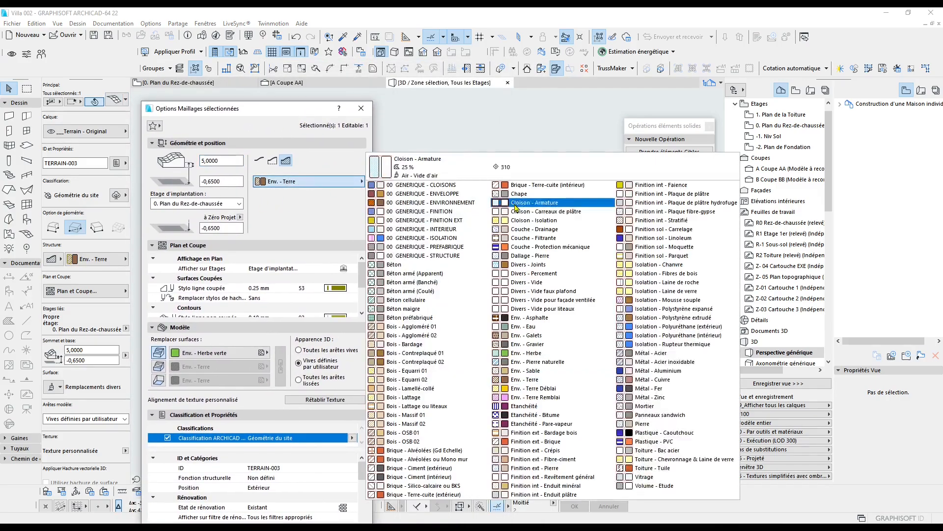
{"action": "left_click", "coordinate": [533, 397]}
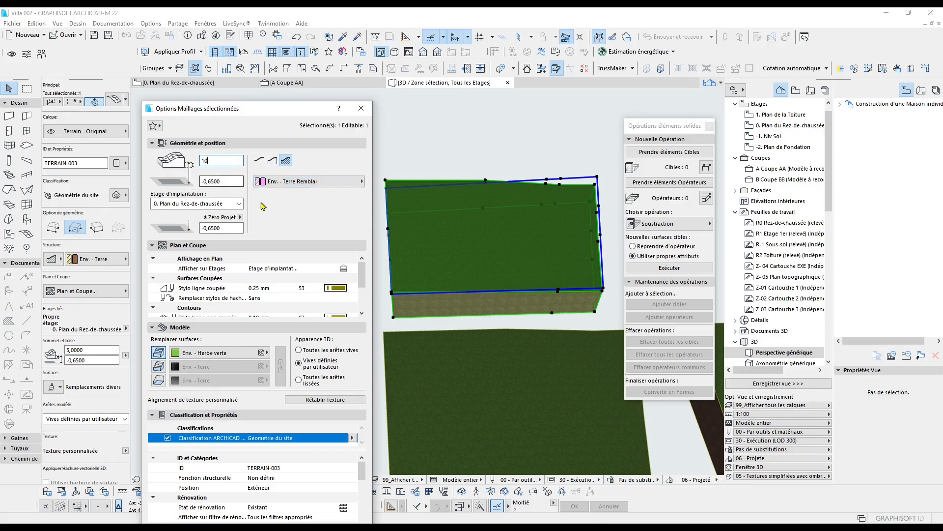
Remove the Remblai mesh's surface override and set its ID to TERRAIN-Remblai.
{"action": "left_click", "coordinate": [158, 353]}
{"action": "left_click", "coordinate": [270, 469]}
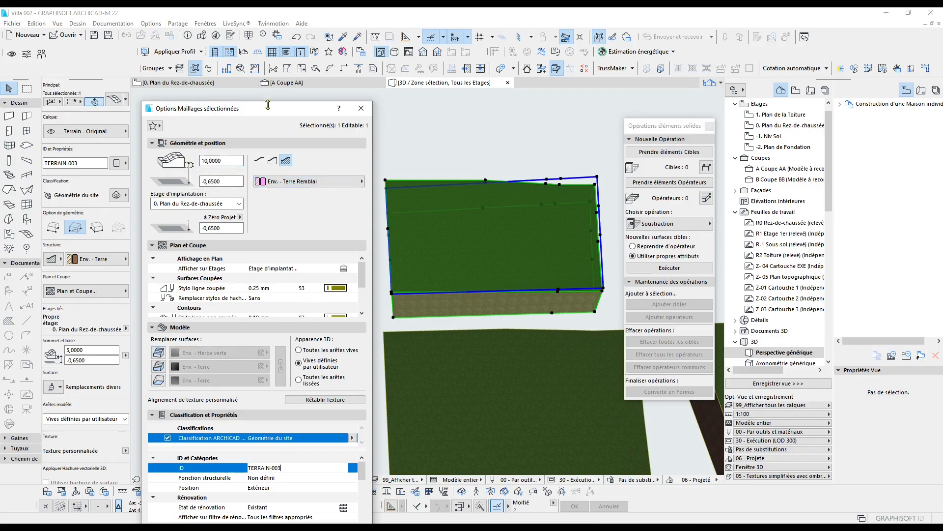
{"action": "left_click_drag", "start_coordinate": [268, 105], "coordinate": [268, 89]}
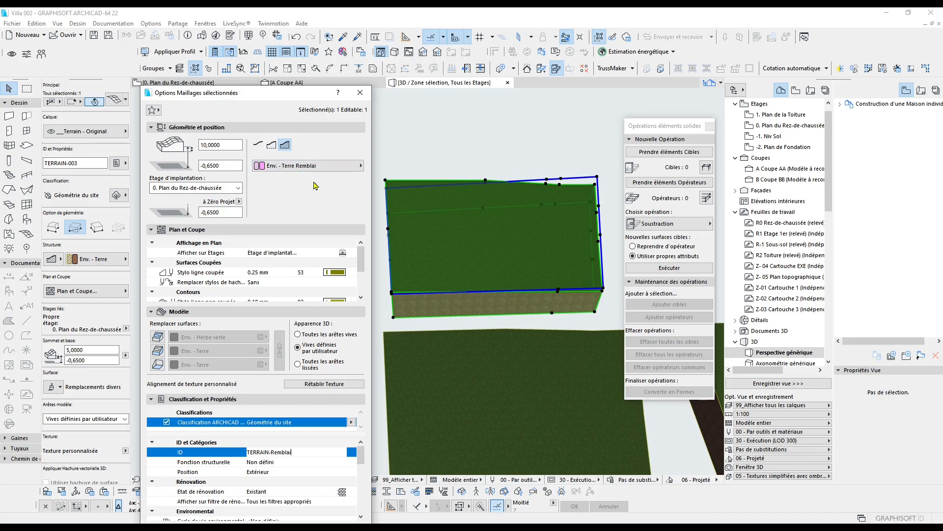
{"action": "left_click_drag", "start_coordinate": [301, 98], "coordinate": [298, 77]}
{"action": "left_click", "coordinate": [346, 512]}
{"action": "key", "text": "Escape"}
{"action": "middle_click_drag", "start_coordinate": [455, 414], "coordinate": [363, 338]}
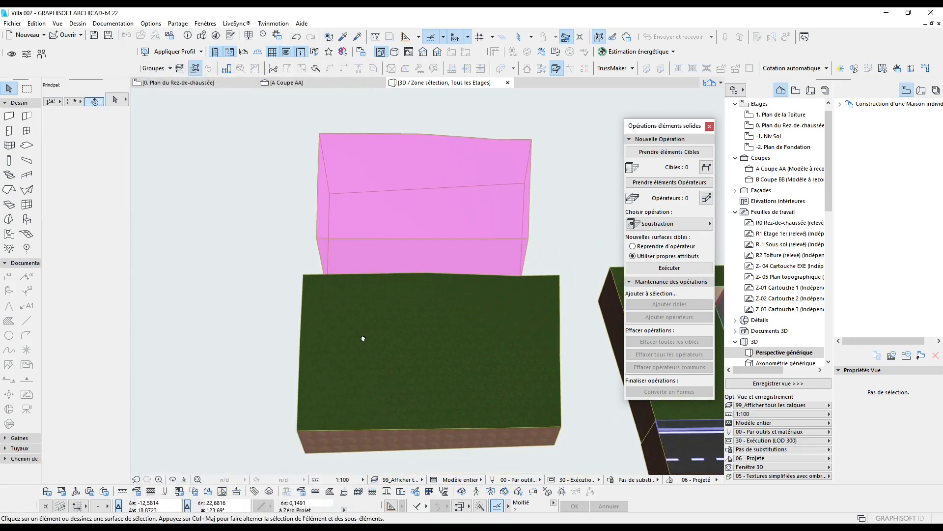
{"action": "middle_click_drag", "start_coordinate": [474, 421], "coordinate": [451, 309], "text": "shift"}
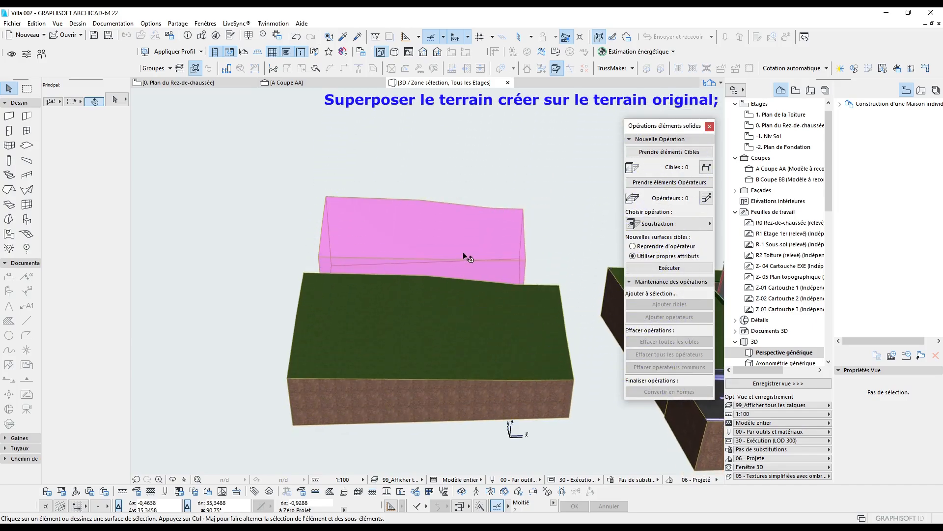
Move the TERRAIN-Remblai mesh at 270° in the ground-floor plan so it lies over the original terrain.
{"action": "key", "text": "F2"}
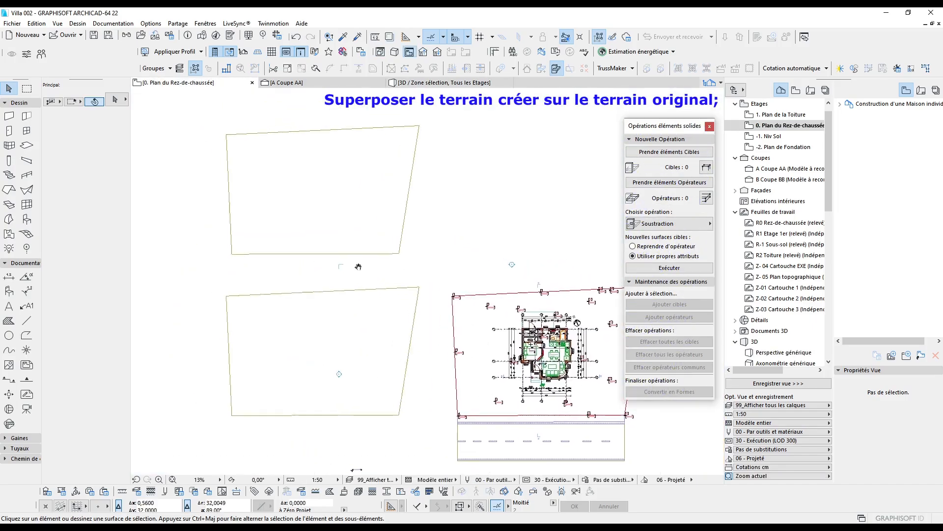
{"action": "left_click", "coordinate": [378, 252]}
{"action": "left_click_drag", "start_coordinate": [379, 238], "coordinate": [379, 268]}
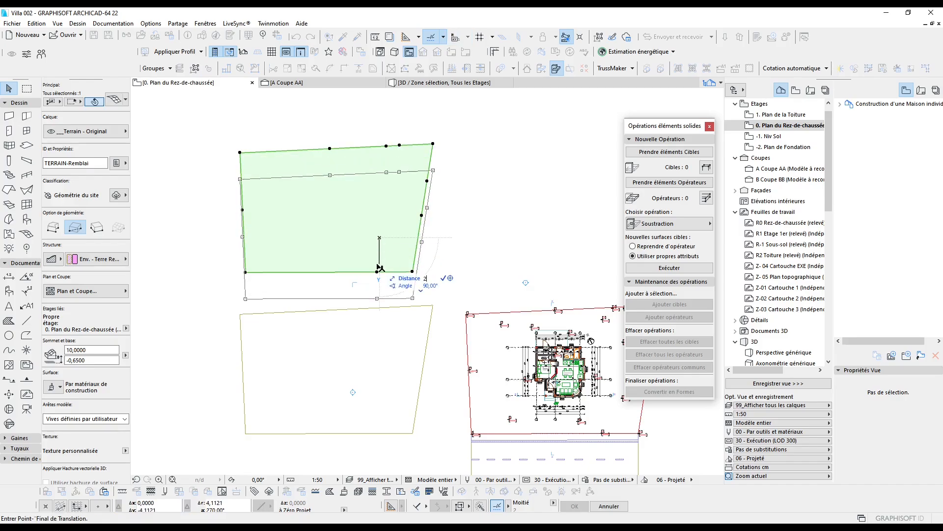
{"action": "type", "text": "2"}
{"action": "key", "text": "Return"}
{"action": "key", "text": "Escape"}
{"action": "key", "text": "F3"}
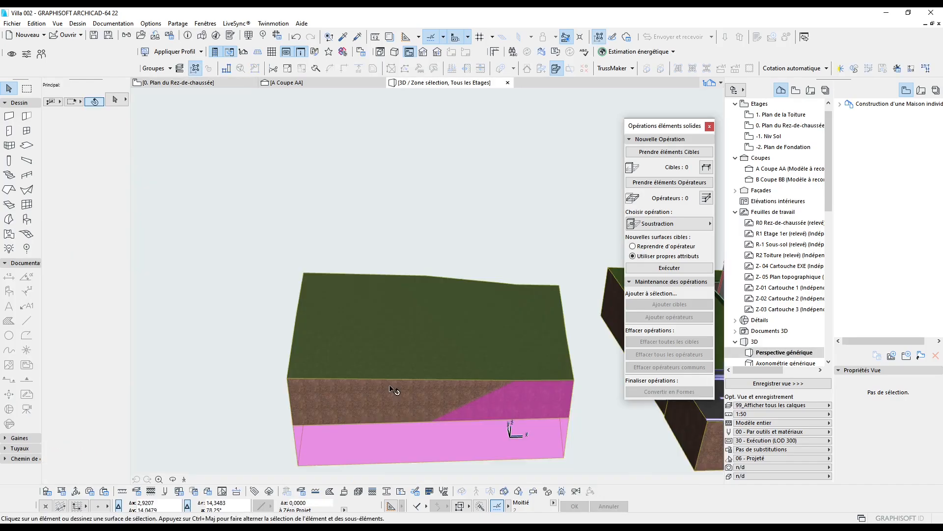
Raise the TERRAIN-Remblai mesh in 3D so its bottom corner meets the original terrain's bottom corner.
{"action": "middle_click_drag", "start_coordinate": [449, 402], "coordinate": [333, 373]}
{"action": "left_click", "coordinate": [458, 408]}
{"action": "key", "text": "ctrl+d"}
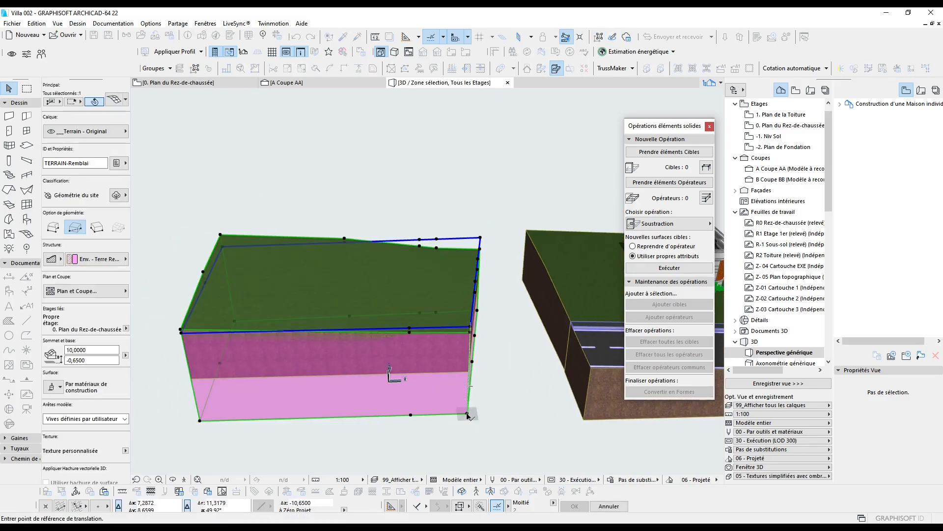
{"action": "left_click", "coordinate": [467, 415]}
{"action": "left_click", "coordinate": [469, 373]}
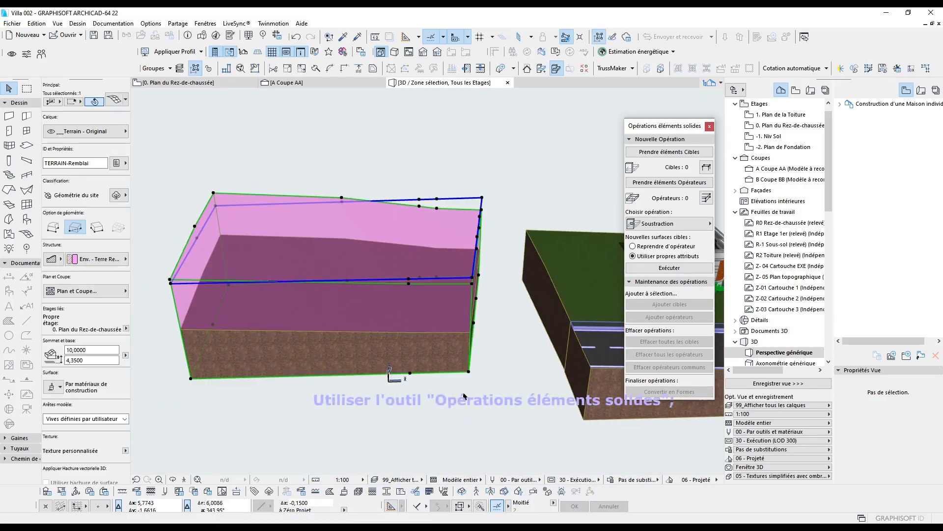
{"action": "key", "text": "Escape"}
{"action": "middle_click_drag", "start_coordinate": [405, 388], "coordinate": [388, 347], "text": "shift"}
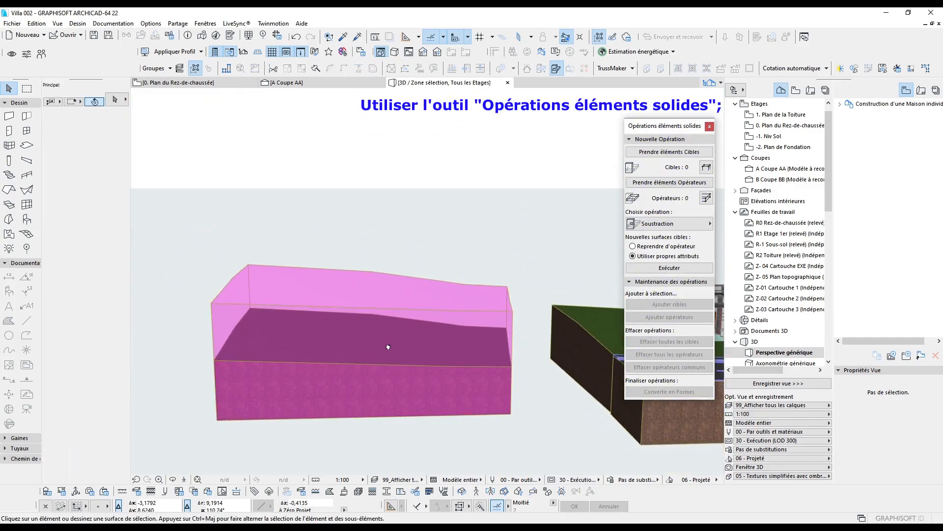
Cut the TERRAIN-Remblai mesh with the original terrain as operator, using Soustraction avec extrusion vers le bas.
{"action": "left_click", "coordinate": [491, 310]}
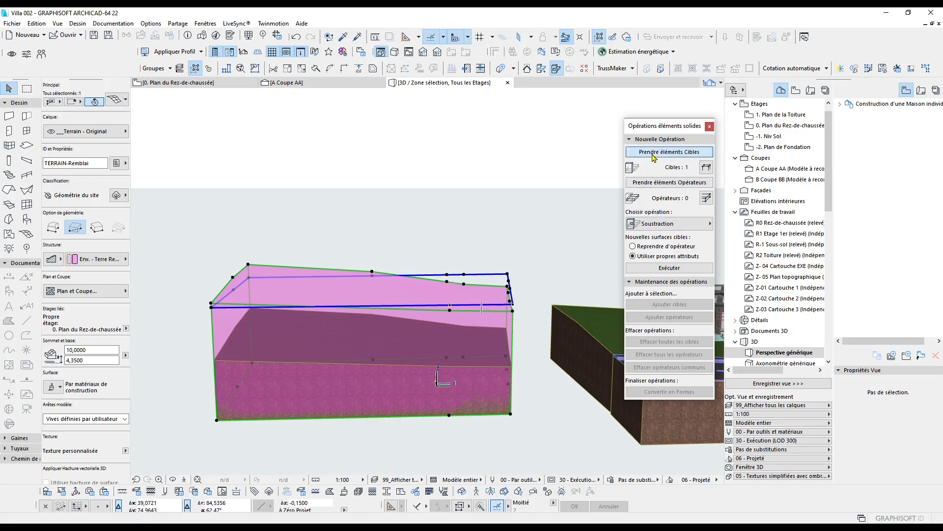
{"action": "key", "text": "Escape"}
{"action": "left_click", "coordinate": [511, 366]}
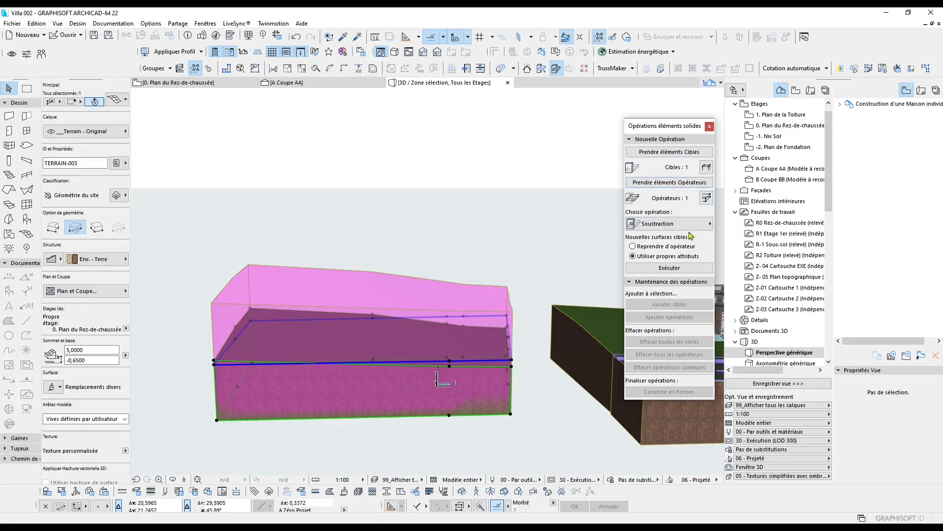
{"action": "left_click", "coordinate": [693, 224]}
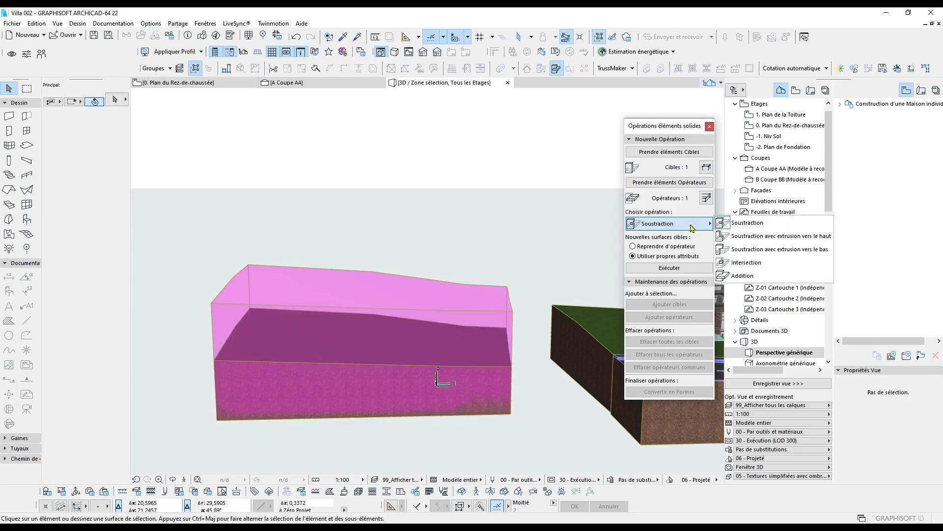
{"action": "left_click", "coordinate": [755, 249]}
{"action": "left_click", "coordinate": [669, 268]}
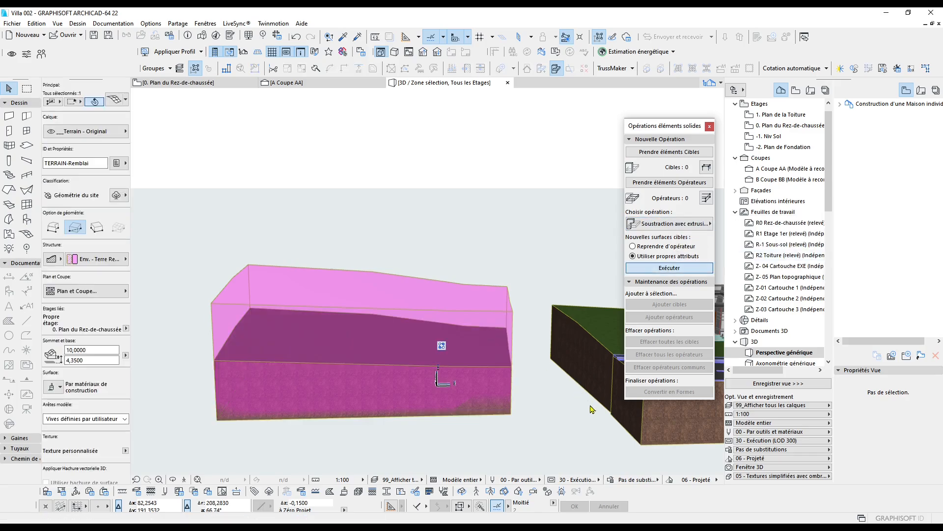
{"action": "left_click", "coordinate": [573, 413]}
{"action": "middle_click_drag", "start_coordinate": [475, 407], "coordinate": [426, 414]}
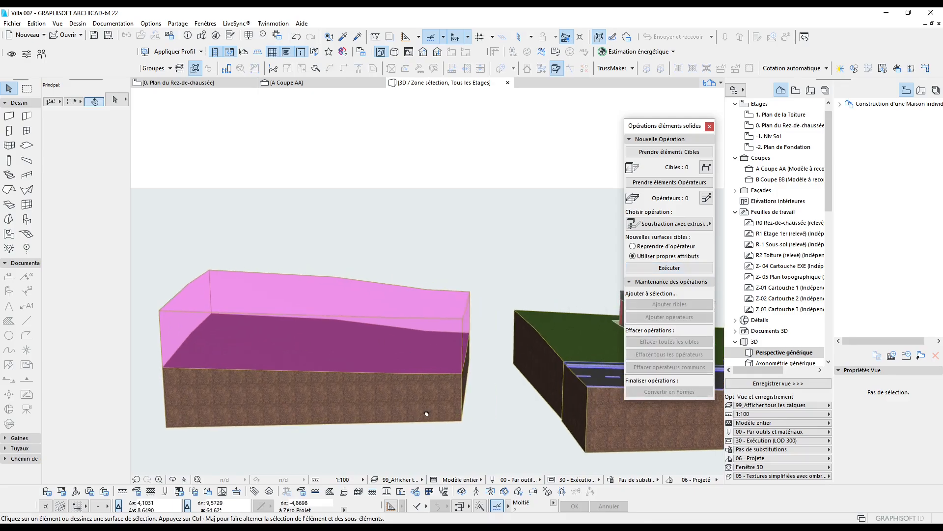
Take the TERRAIN-Remblai mesh as target and the modified terrain mesh as operator for a new solid element operation.
{"action": "left_click", "coordinate": [454, 354]}
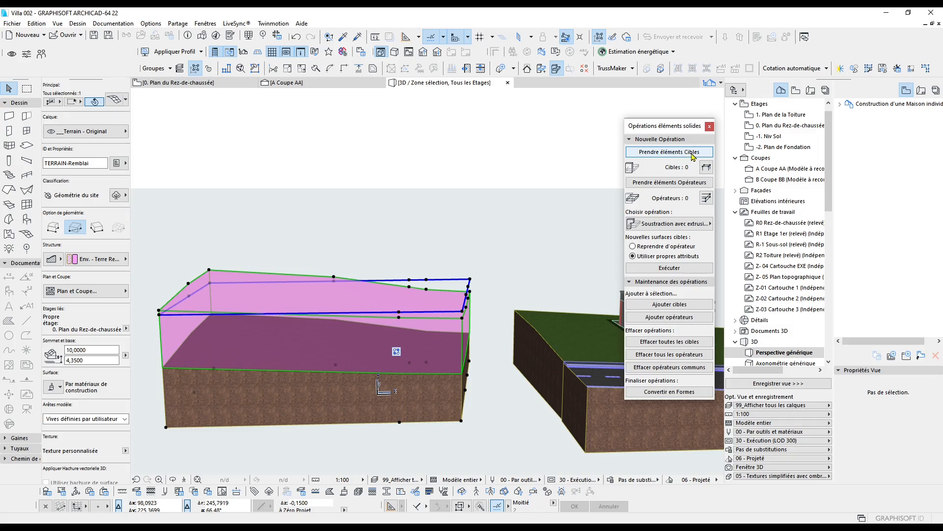
{"action": "left_click", "coordinate": [663, 156]}
{"action": "key", "text": "Escape"}
{"action": "middle_click_drag", "start_coordinate": [544, 360], "coordinate": [392, 365]}
{"action": "left_click", "coordinate": [396, 368]}
{"action": "left_click", "coordinate": [669, 183]}
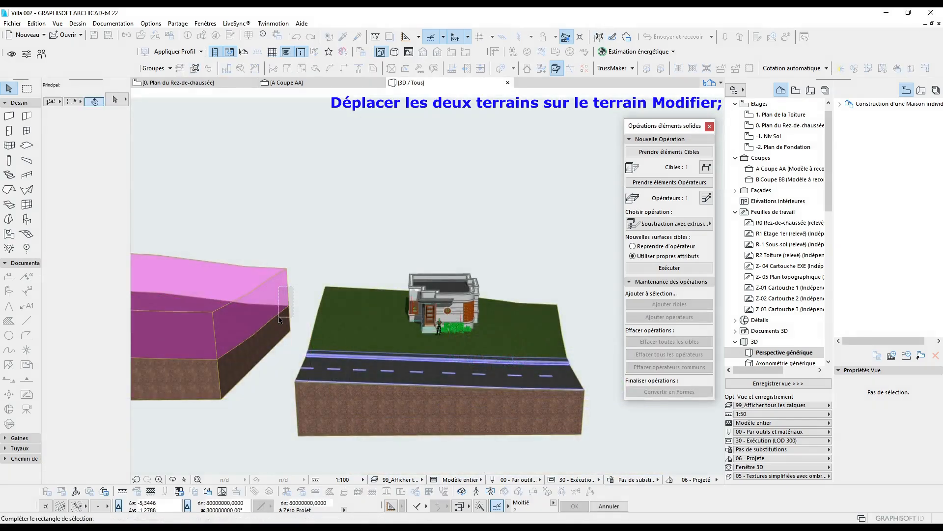
Move the TERRAIN-Remblai mesh and the original terrain together onto the modified terrain, matching their bottom rear corners.
{"action": "left_click", "coordinate": [290, 348]}
{"action": "key", "text": "ctrl+d"}
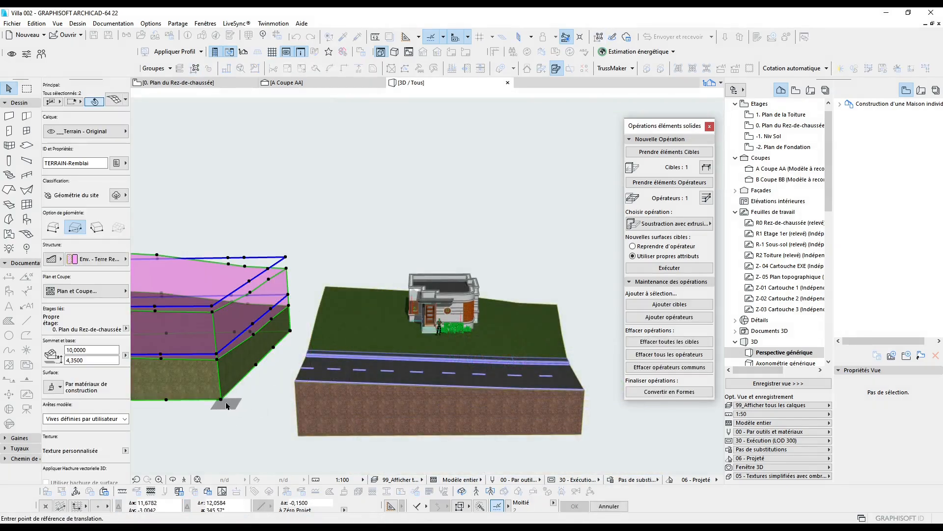
{"action": "left_click", "coordinate": [222, 400]}
{"action": "key", "text": "Escape"}
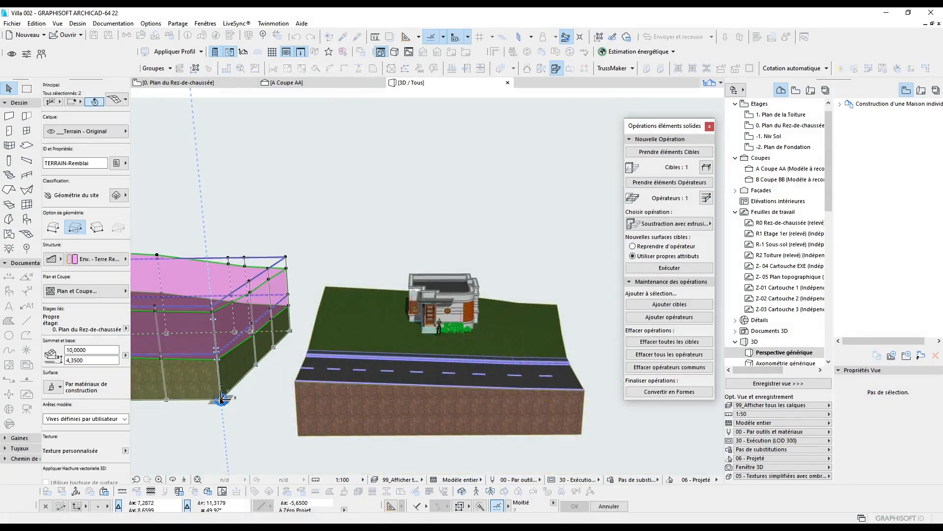
{"action": "left_click", "coordinate": [289, 332]}
{"action": "middle_click_drag", "start_coordinate": [495, 388], "coordinate": [425, 358], "text": "shift"}
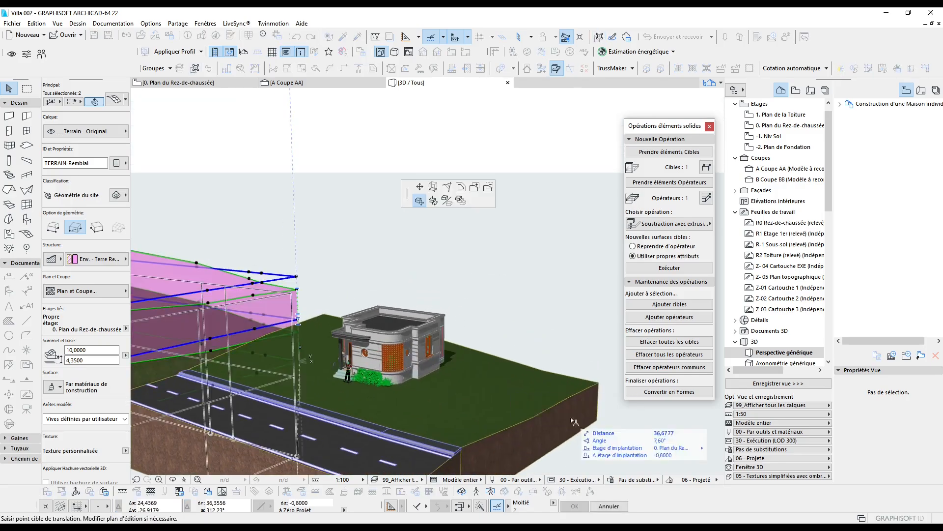
{"action": "left_click", "coordinate": [599, 424]}
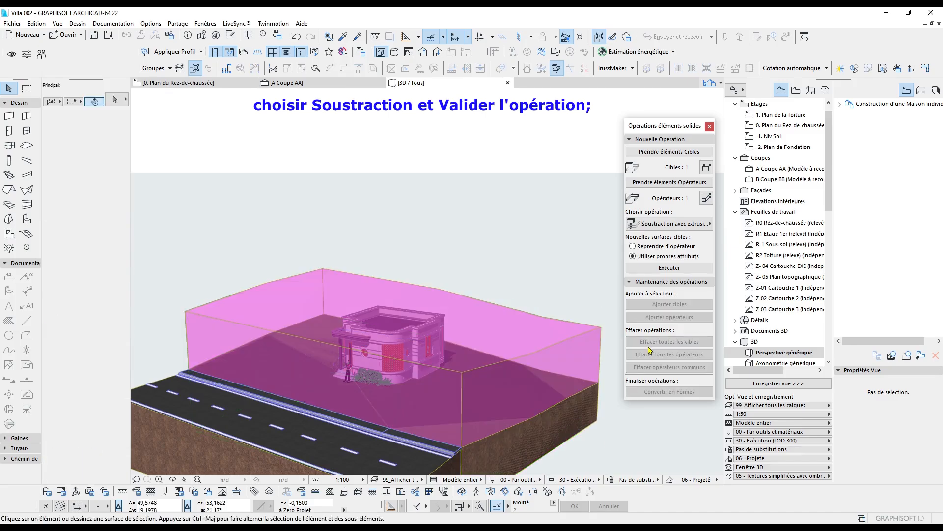
Execute the Intersection solid element operation between the TERRAIN-Remblai mesh and the modified terrain.
{"action": "left_click", "coordinate": [678, 224]}
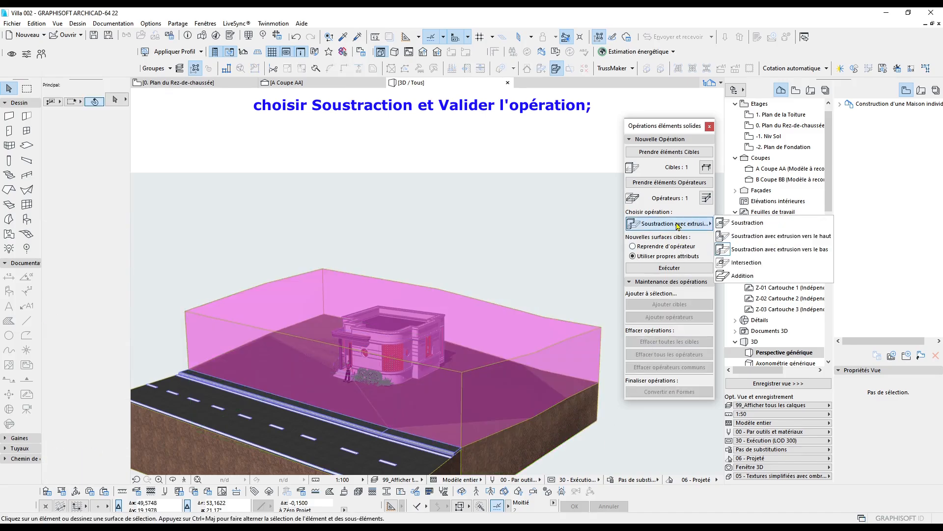
{"action": "left_click", "coordinate": [729, 264]}
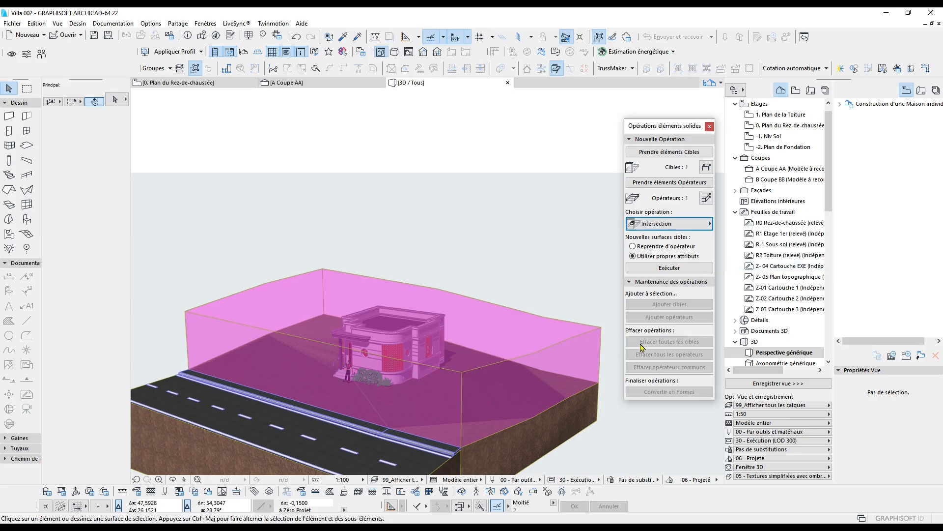
{"action": "left_click", "coordinate": [669, 271]}
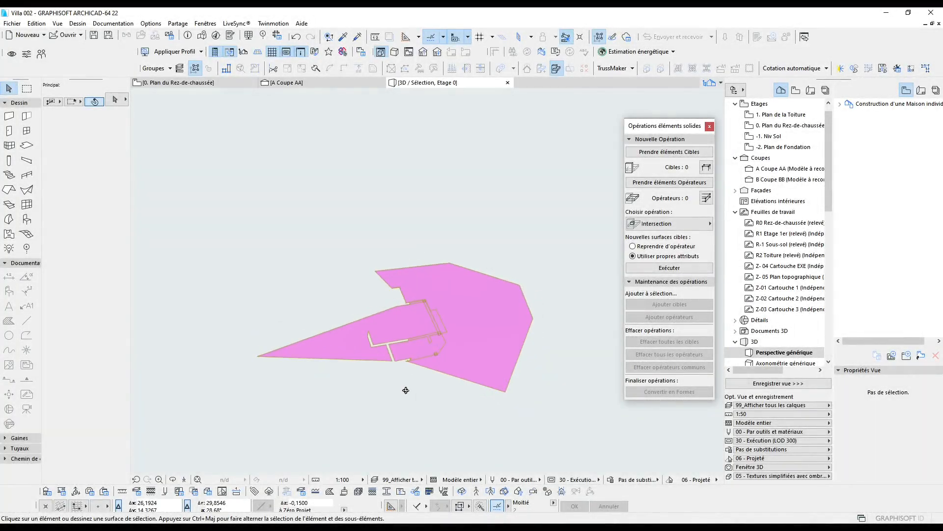
In section A Coupe AA, set the original terrain mesh's cut line pen to pen 141, the red 0.25 mm pen.
{"action": "middle_click_drag", "start_coordinate": [405, 388], "coordinate": [465, 311], "text": "shift"}
{"action": "left_click", "coordinate": [287, 82]}
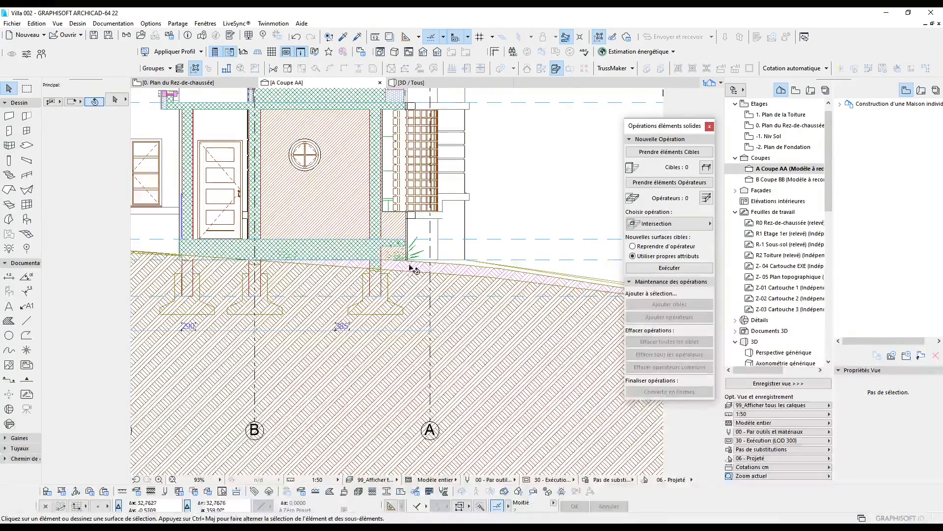
{"action": "scroll", "coordinate": [504, 279], "scroll_direction": "up", "scroll_amount": 5}
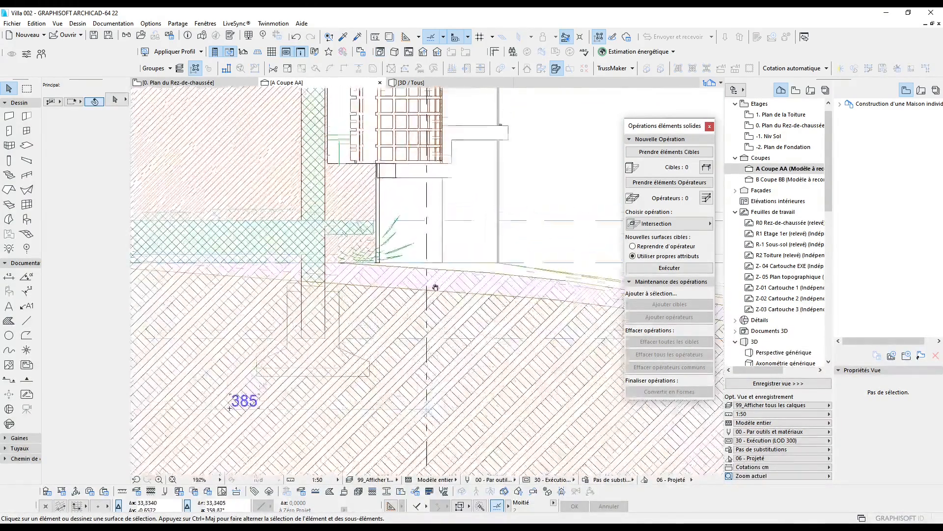
{"action": "scroll", "coordinate": [462, 293], "scroll_direction": "down", "scroll_amount": 3}
{"action": "left_click", "coordinate": [463, 320]}
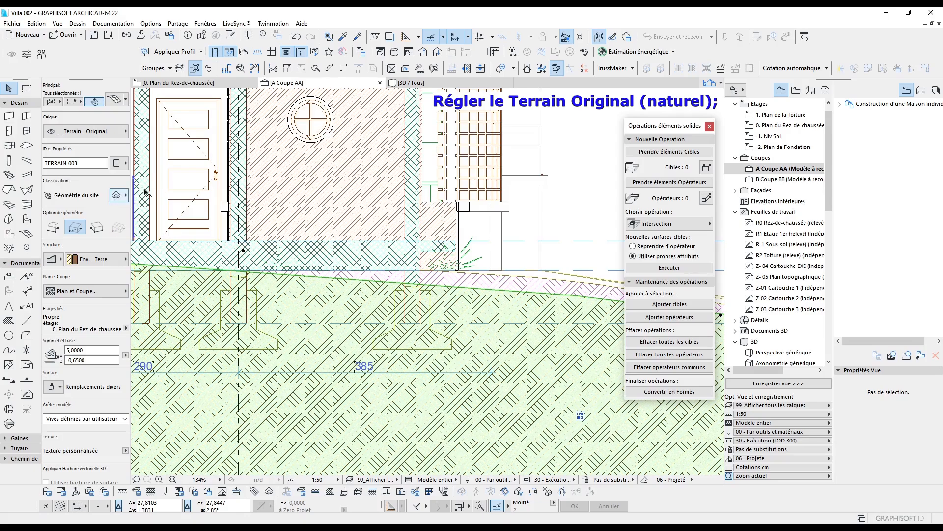
{"action": "left_click", "coordinate": [114, 100]}
{"action": "left_click", "coordinate": [335, 248]}
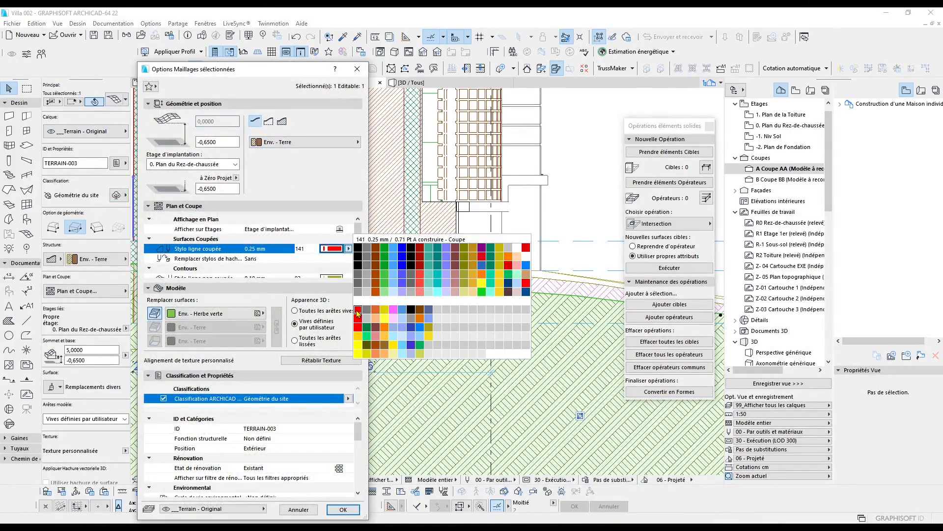
{"action": "left_click", "coordinate": [358, 314]}
{"action": "left_click", "coordinate": [343, 510]}
{"action": "key", "text": "Escape"}
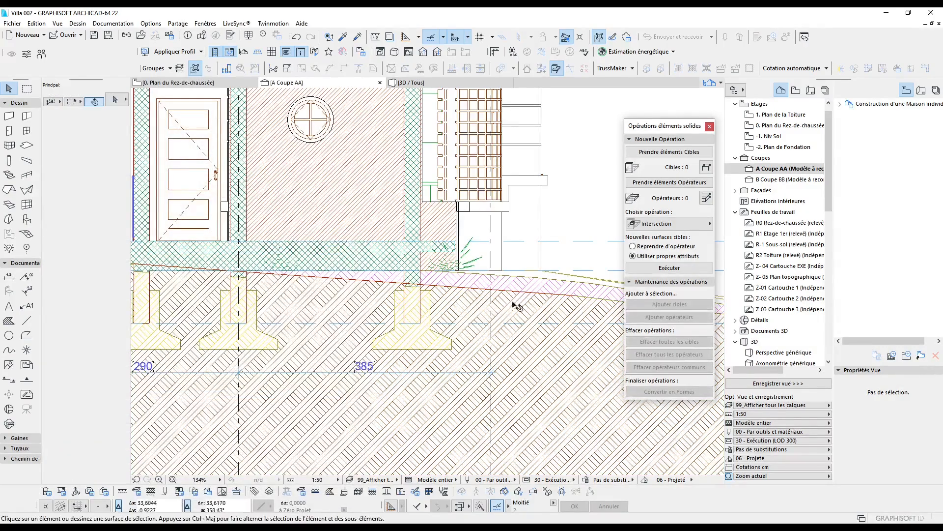
{"action": "middle_click_drag", "start_coordinate": [517, 306], "coordinate": [427, 331]}
{"action": "middle_click_drag", "start_coordinate": [335, 366], "coordinate": [439, 285]}
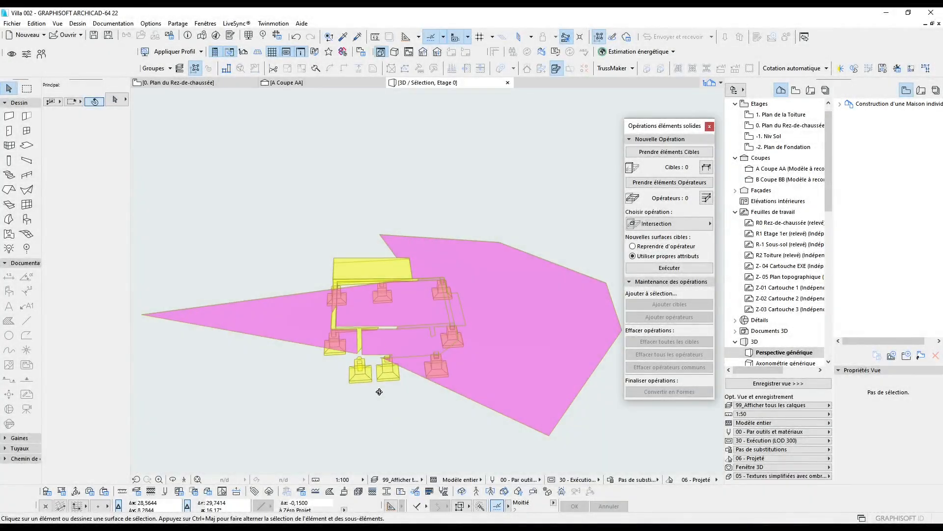
{"action": "middle_click_drag", "start_coordinate": [427, 362], "coordinate": [395, 383], "text": "shift"}
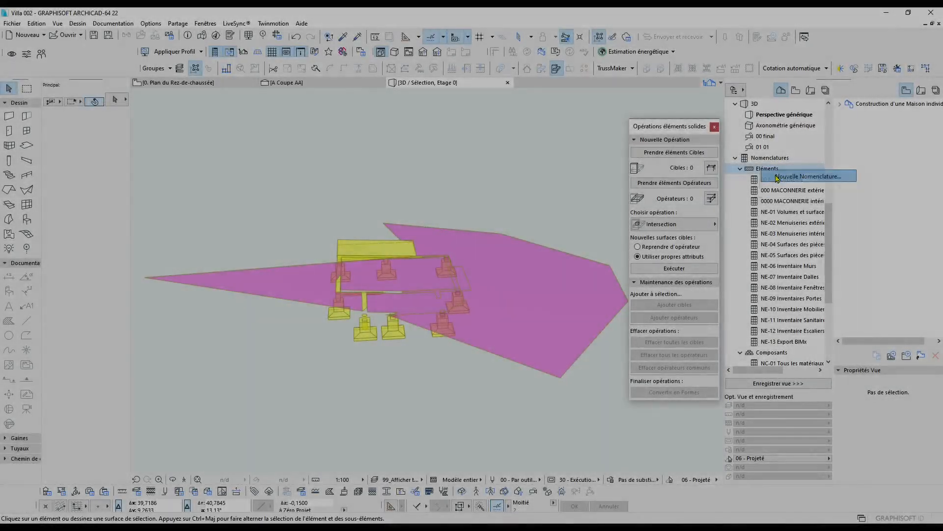
Create a new element schedule with ID 00 named "Légende déblai et remblai des terres".
{"action": "left_click", "coordinate": [777, 178]}
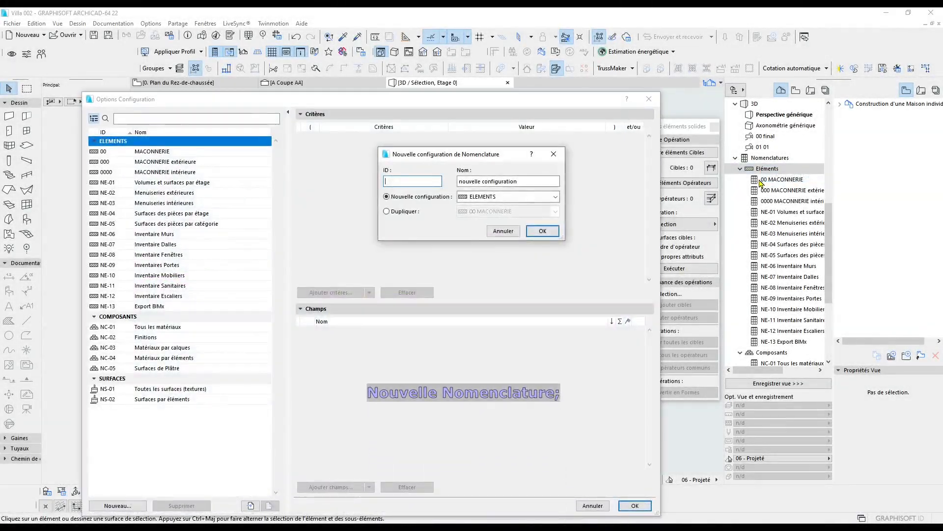
{"action": "left_click_drag", "start_coordinate": [536, 181], "coordinate": [359, 172]}
{"action": "type", "text": "Lég"}
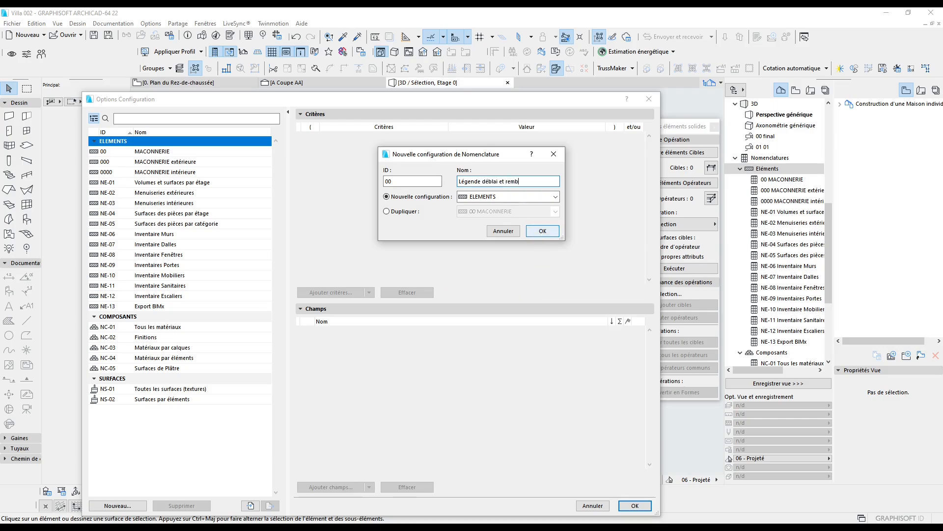
{"action": "left_click", "coordinate": [536, 232]}
Set the schedule's element type criterion to Maillage.
{"action": "left_click", "coordinate": [475, 137]}
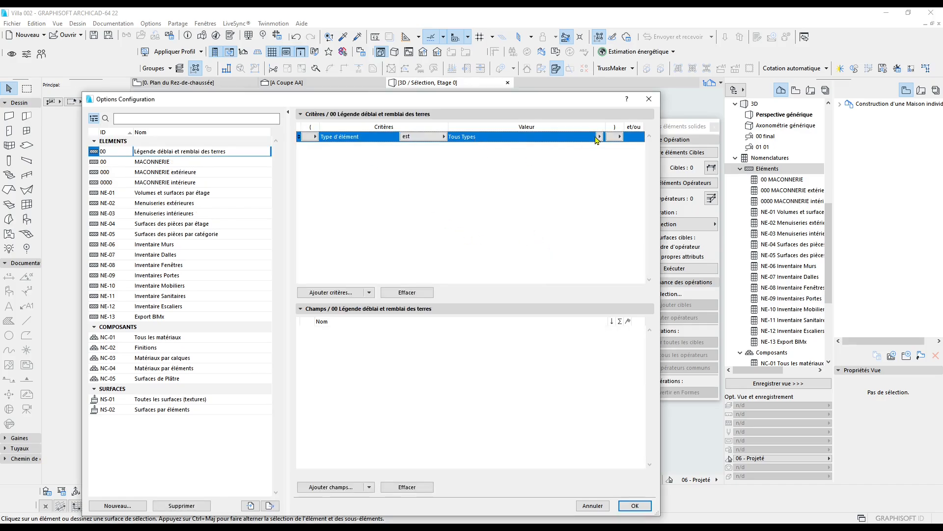
{"action": "left_click", "coordinate": [599, 136]}
{"action": "left_click", "coordinate": [639, 125]}
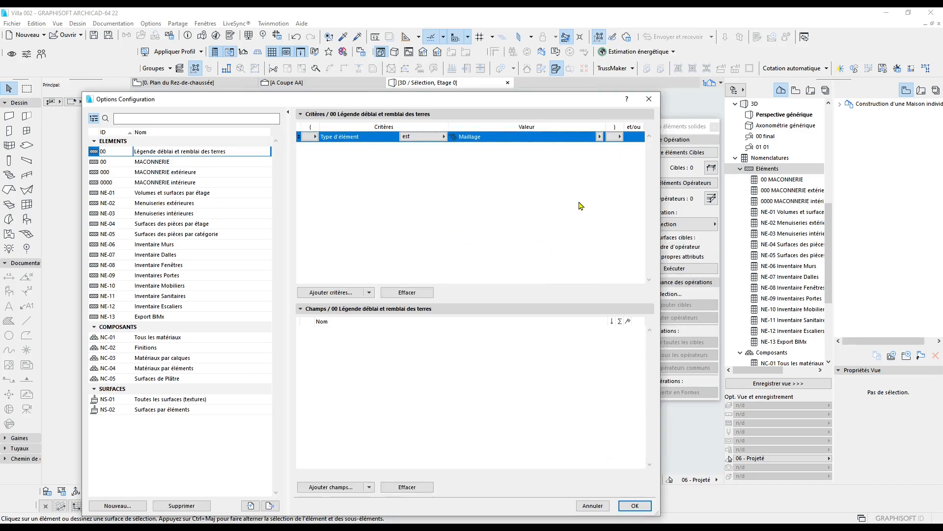
Add two ID Elément criteria to the schedule, one containing "déblai" and the other containing "remblai".
{"action": "left_click", "coordinate": [330, 292]}
{"action": "double_click", "coordinate": [183, 230]}
{"action": "double_click", "coordinate": [183, 232]}
{"action": "left_click", "coordinate": [349, 149]}
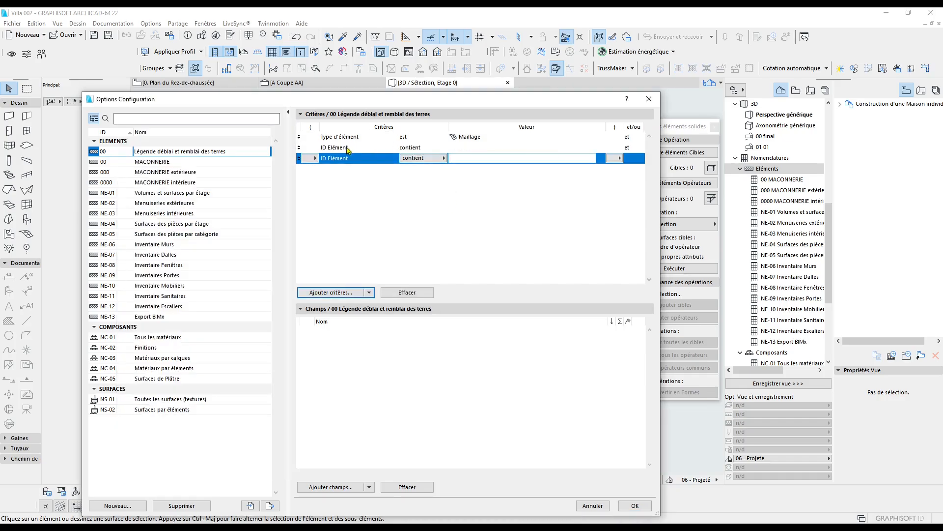
{"action": "left_click", "coordinate": [467, 147]}
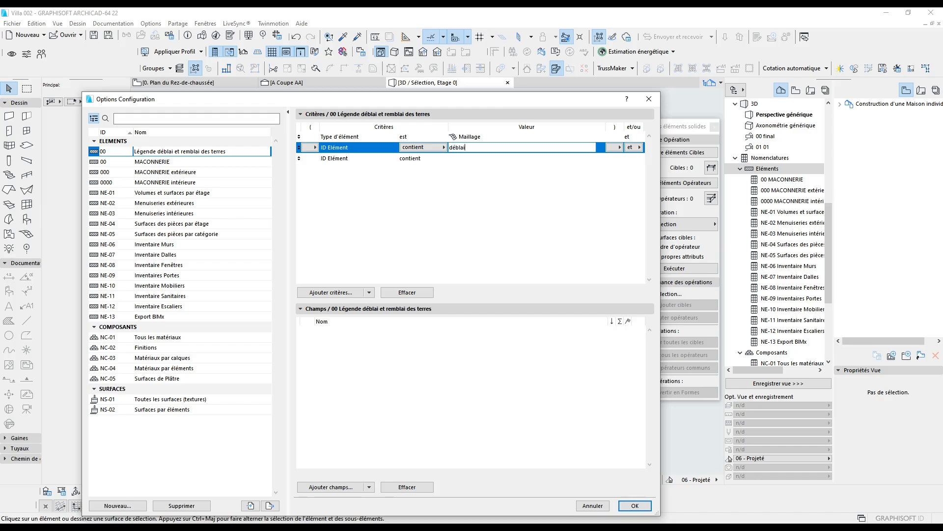
{"action": "left_click", "coordinate": [467, 158]}
{"action": "left_click", "coordinate": [416, 158]}
{"action": "left_click", "coordinate": [416, 164]}
{"action": "left_click", "coordinate": [462, 160]}
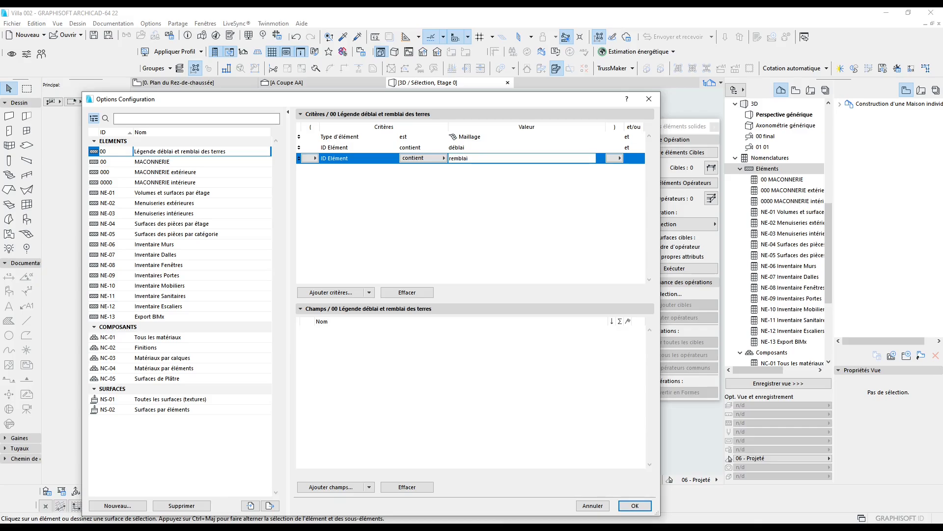
Group the two ID Elément criteria in parentheses and link them with "ou".
{"action": "left_click", "coordinate": [308, 147]}
{"action": "left_click", "coordinate": [311, 148]}
{"action": "left_click", "coordinate": [333, 160]}
{"action": "left_click", "coordinate": [641, 158]}
{"action": "left_click", "coordinate": [639, 148]}
{"action": "left_click", "coordinate": [638, 148]}
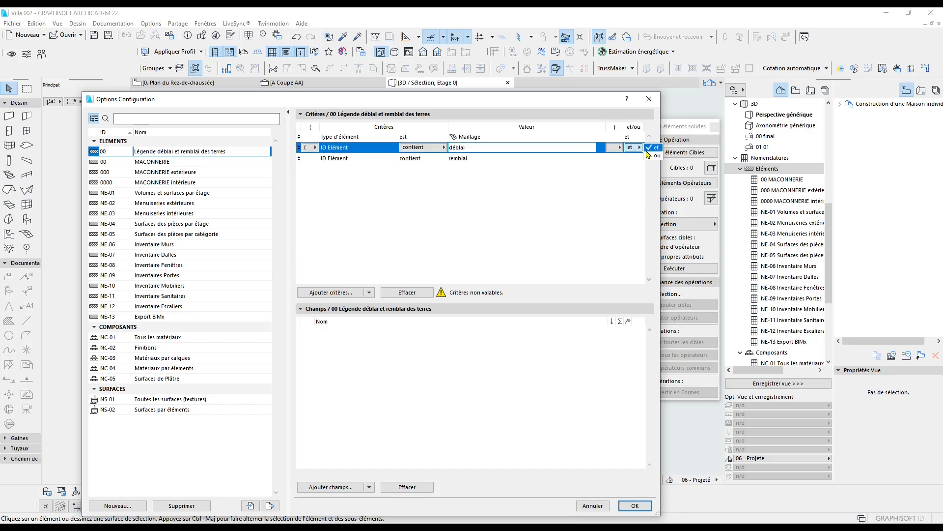
{"action": "left_click", "coordinate": [653, 156]}
{"action": "left_click", "coordinate": [618, 159]}
{"action": "left_click", "coordinate": [617, 159]}
{"action": "left_click", "coordinate": [628, 167]}
Add the fields ID Elément, Prévisualisation coupe transversale 2D and Volume net to the schedule and confirm its configuration.
{"action": "left_click", "coordinate": [331, 487]}
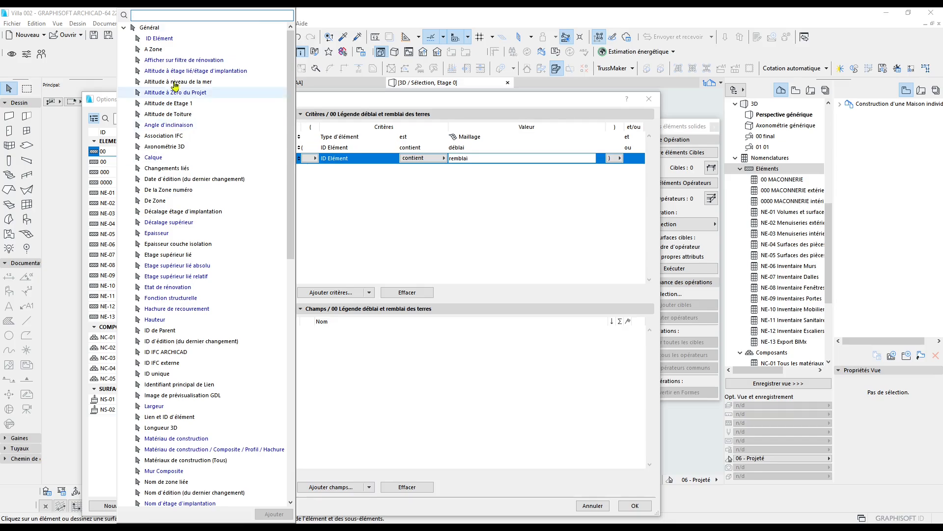
{"action": "double_click", "coordinate": [190, 38]}
{"action": "left_click_drag", "start_coordinate": [293, 75], "coordinate": [294, 178]}
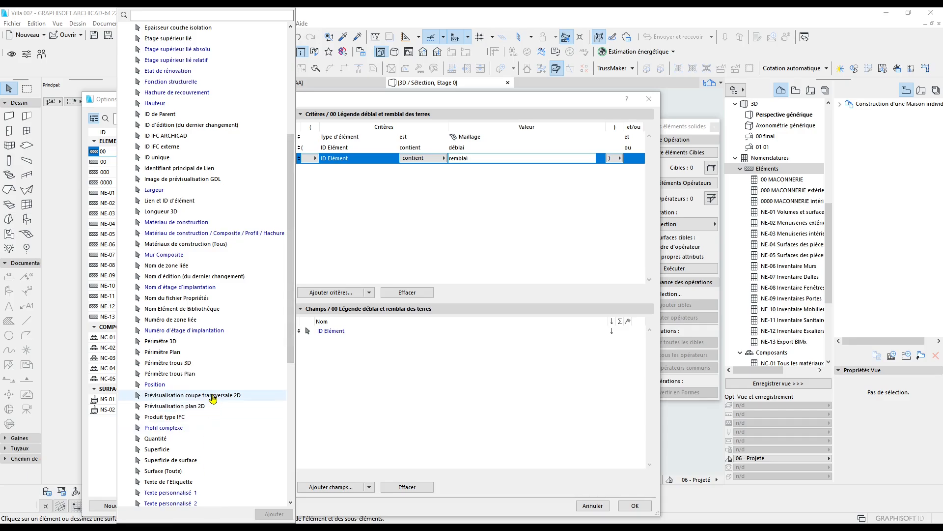
{"action": "double_click", "coordinate": [213, 395]}
{"action": "left_click_drag", "start_coordinate": [292, 342], "coordinate": [292, 434]}
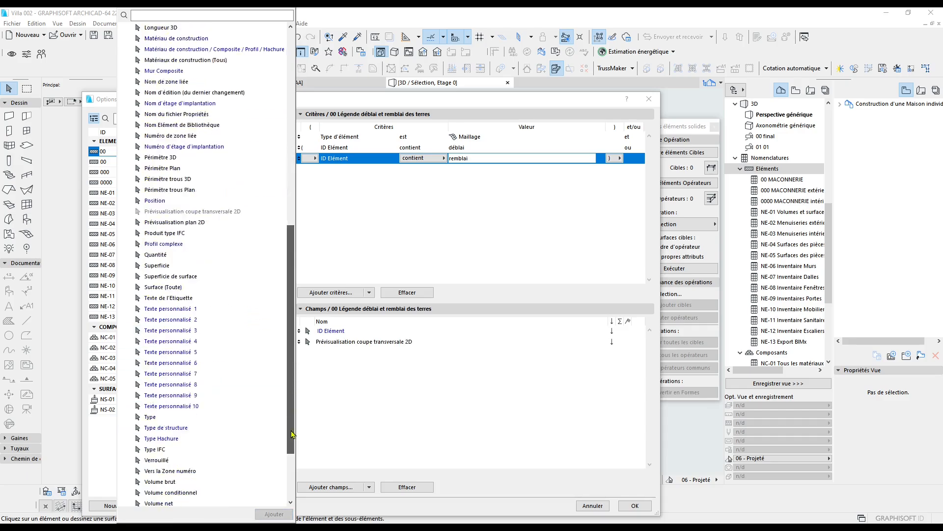
{"action": "scroll", "coordinate": [292, 433], "scroll_direction": "down", "scroll_amount": 3}
{"action": "double_click", "coordinate": [212, 405]}
{"action": "left_click", "coordinate": [461, 423]}
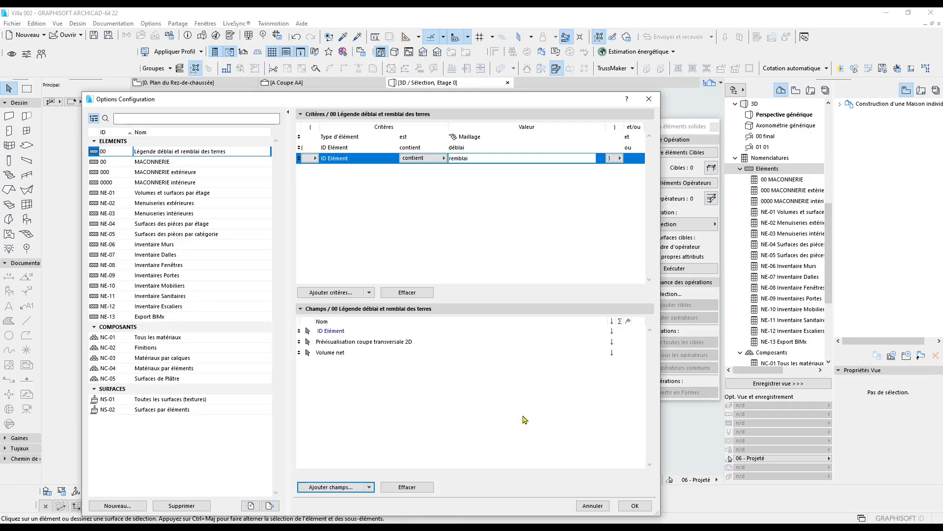
{"action": "left_click", "coordinate": [634, 505]}
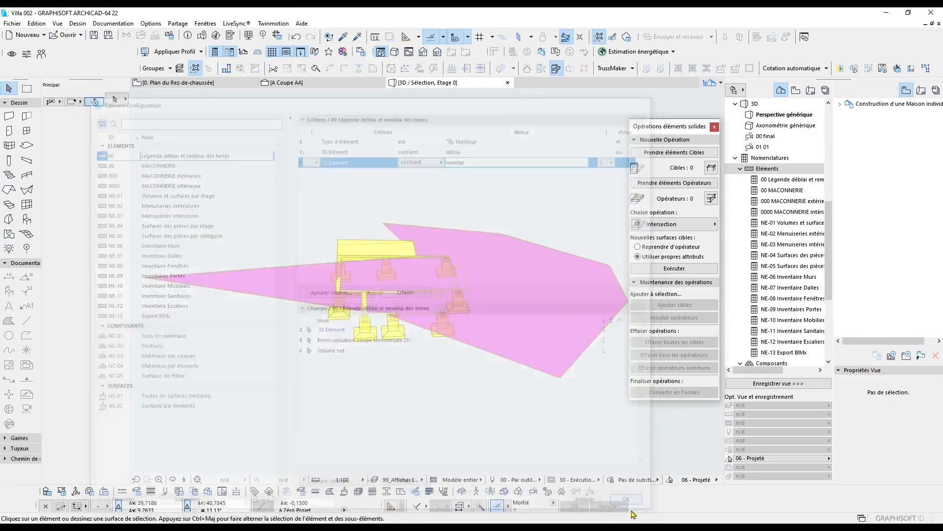
Open the cut and fill schedule and fit its row heights and preview column width to their contents.
{"action": "left_click", "coordinate": [807, 181]}
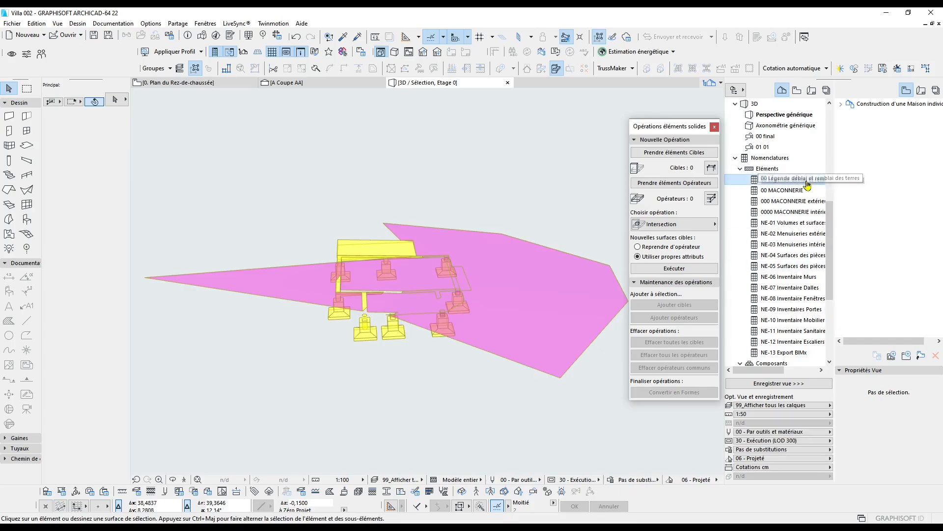
{"action": "double_click", "coordinate": [806, 181]}
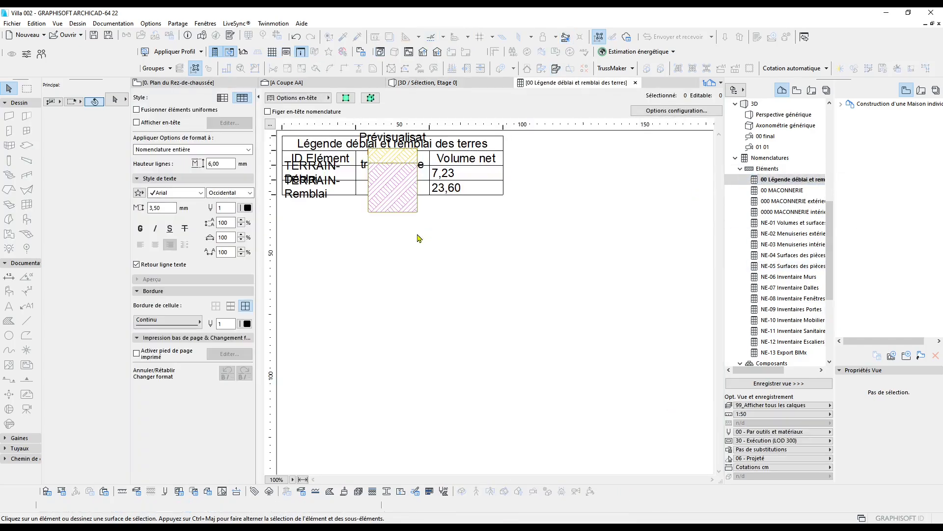
{"action": "double_click", "coordinate": [274, 194]}
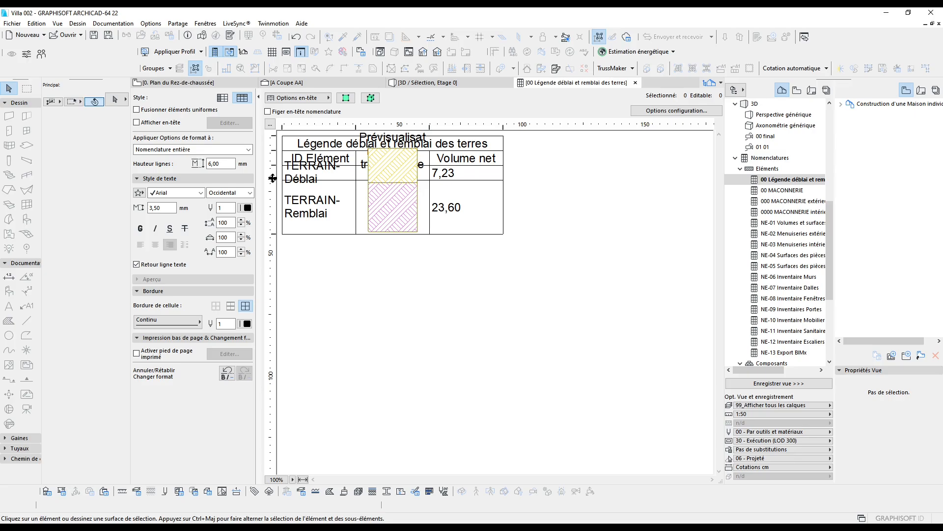
{"action": "double_click", "coordinate": [274, 182]}
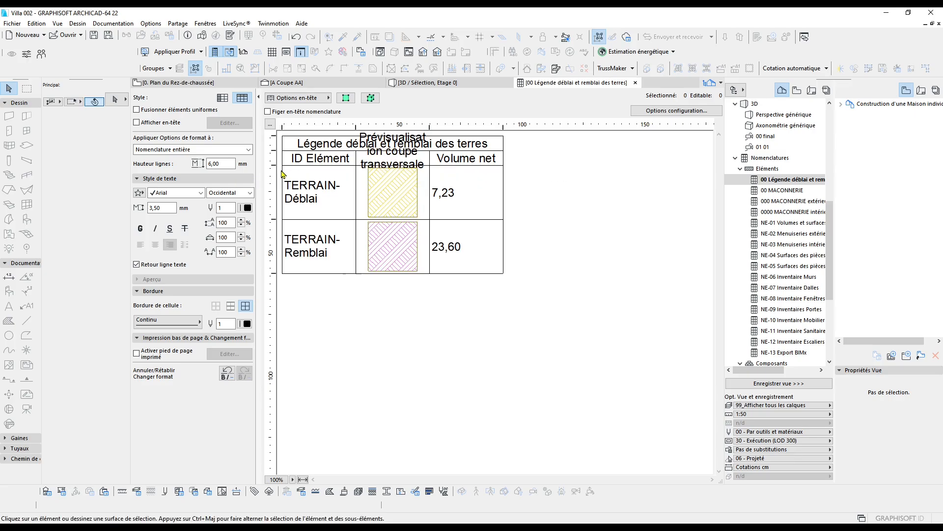
{"action": "double_click", "coordinate": [430, 127]}
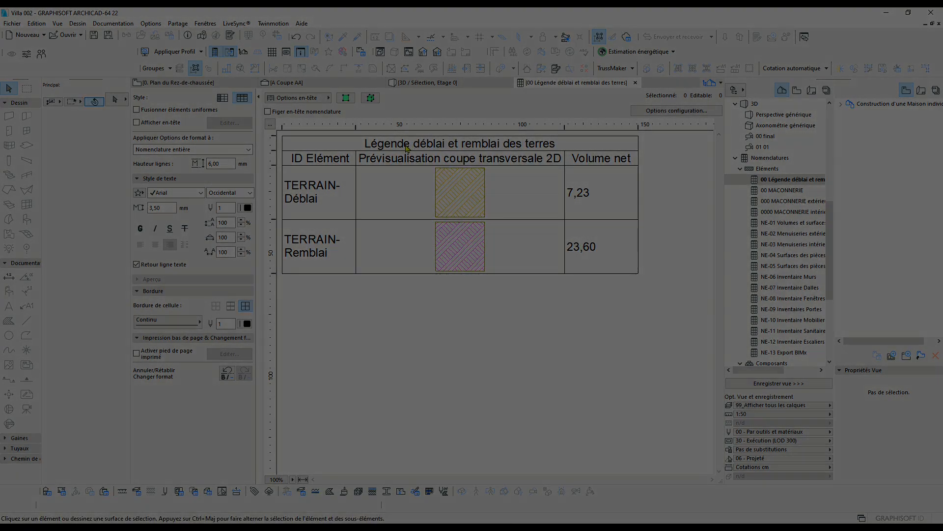
{"action": "left_click", "coordinate": [397, 144]}
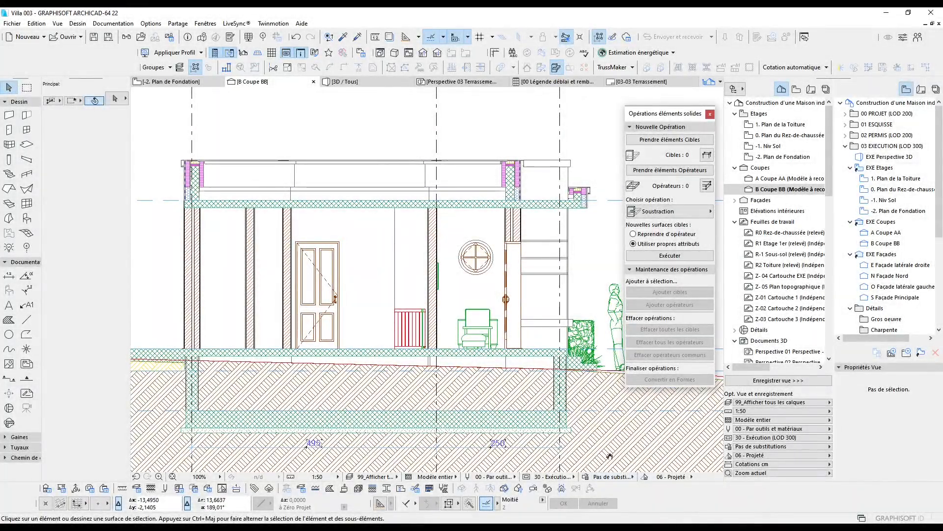
In section B Coupe BB, excavate the modified terrain mesh with the foundation slab as operator, using Soustraction avec extrusion vers le haut.
{"action": "scroll", "coordinate": [497, 362], "scroll_direction": "down", "scroll_amount": 1}
{"action": "scroll", "coordinate": [498, 361], "scroll_direction": "down", "scroll_amount": 1}
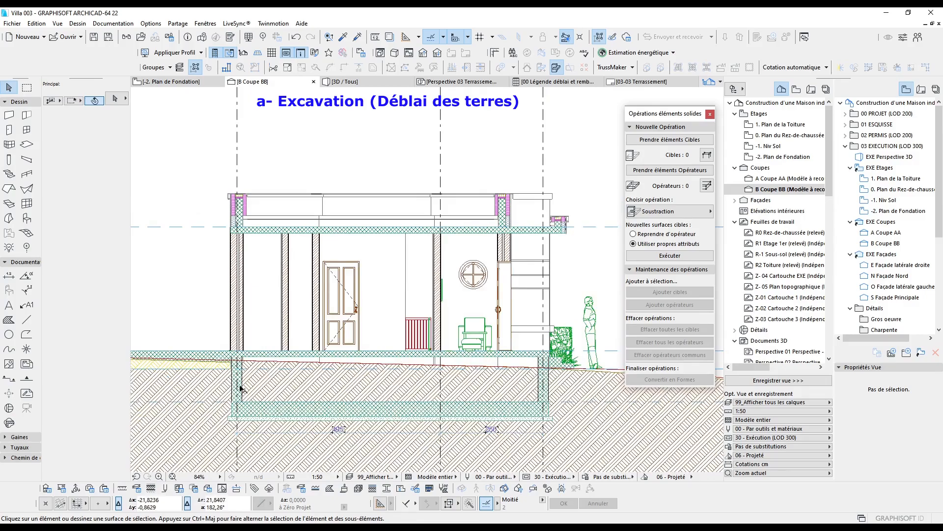
{"action": "left_click", "coordinate": [240, 388]}
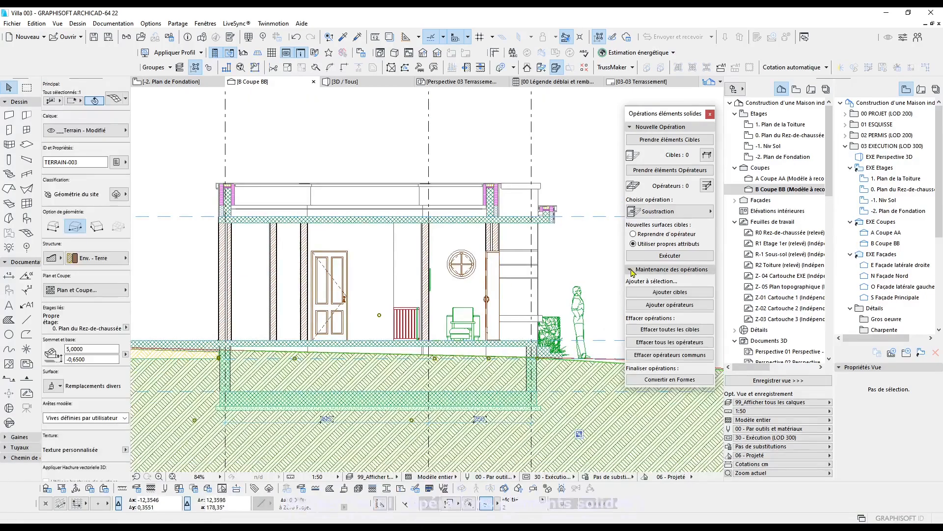
{"action": "left_click", "coordinate": [662, 140]}
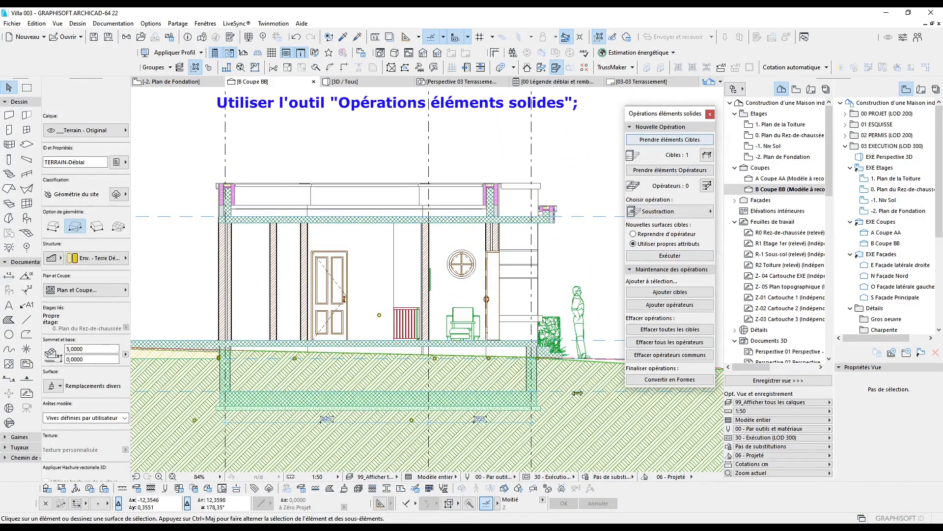
{"action": "left_click", "coordinate": [539, 407]}
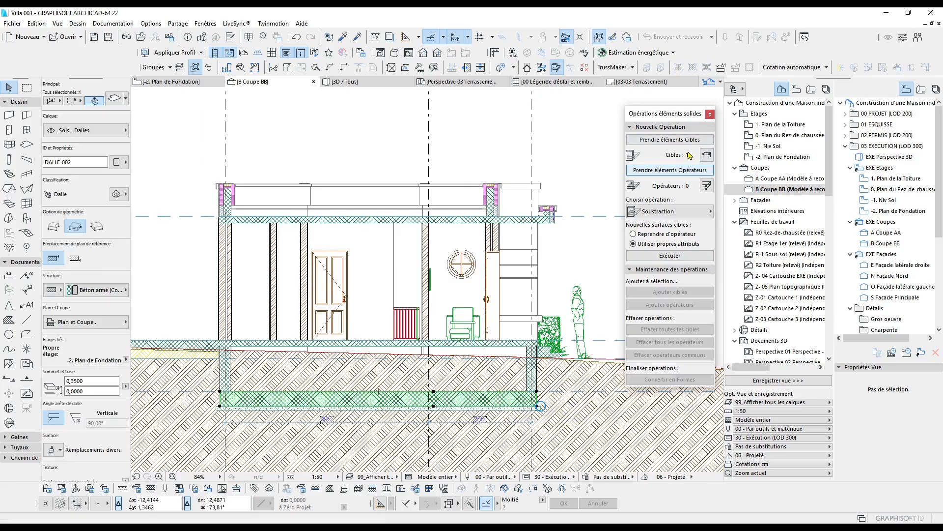
{"action": "left_click", "coordinate": [672, 171]}
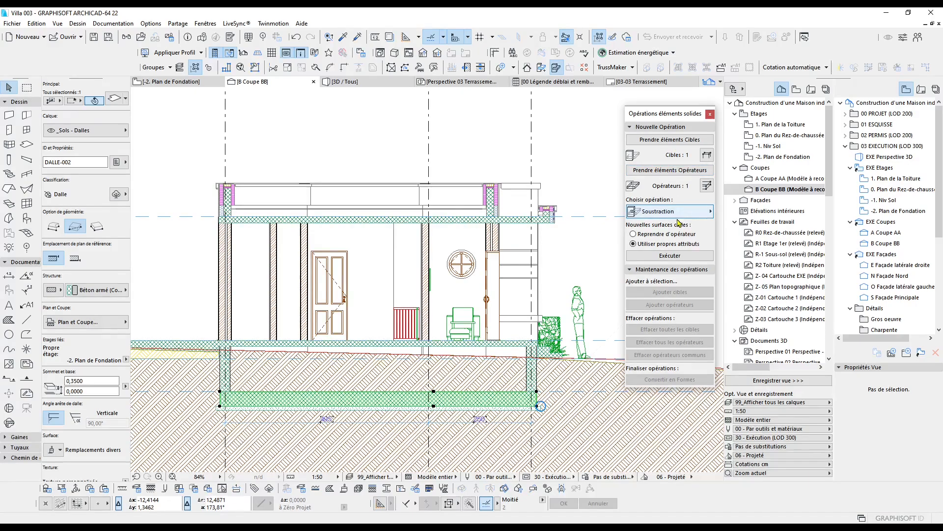
{"action": "left_click", "coordinate": [678, 219]}
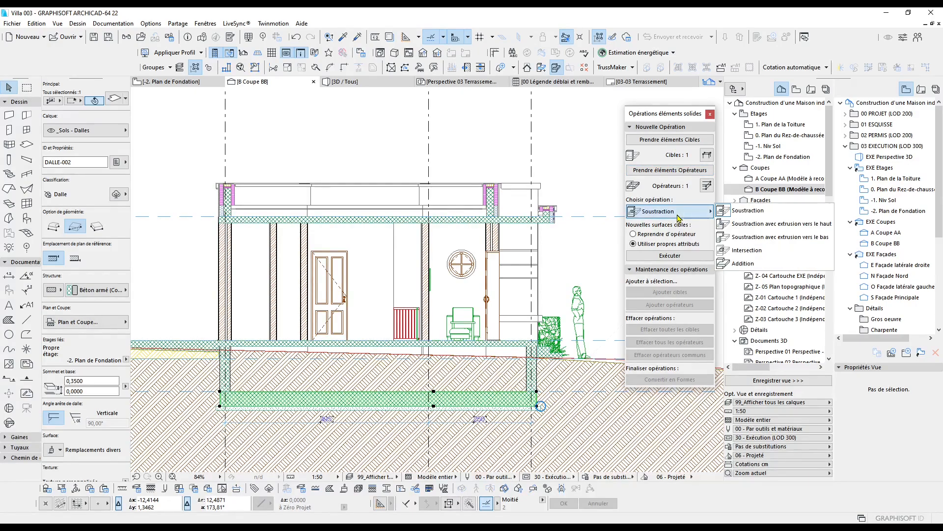
{"action": "left_click", "coordinate": [743, 224]}
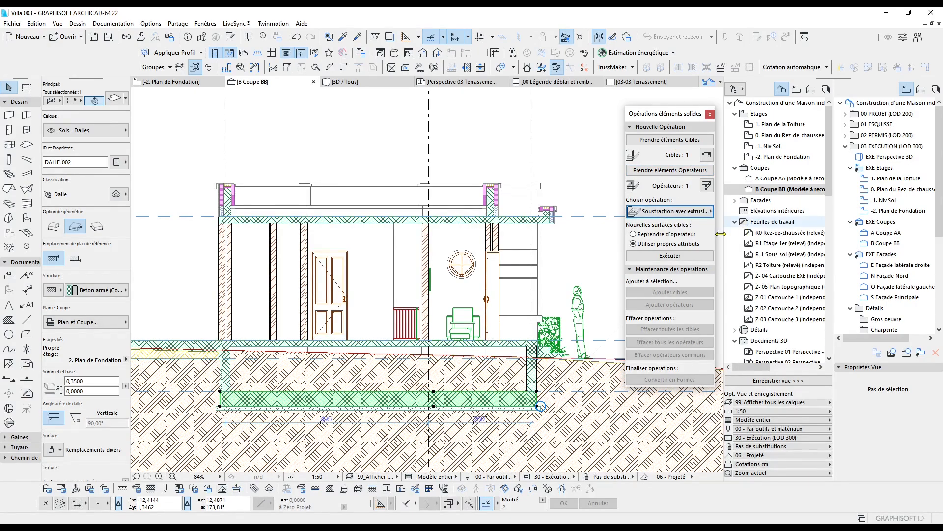
{"action": "left_click", "coordinate": [577, 443]}
{"action": "key", "text": "Escape"}
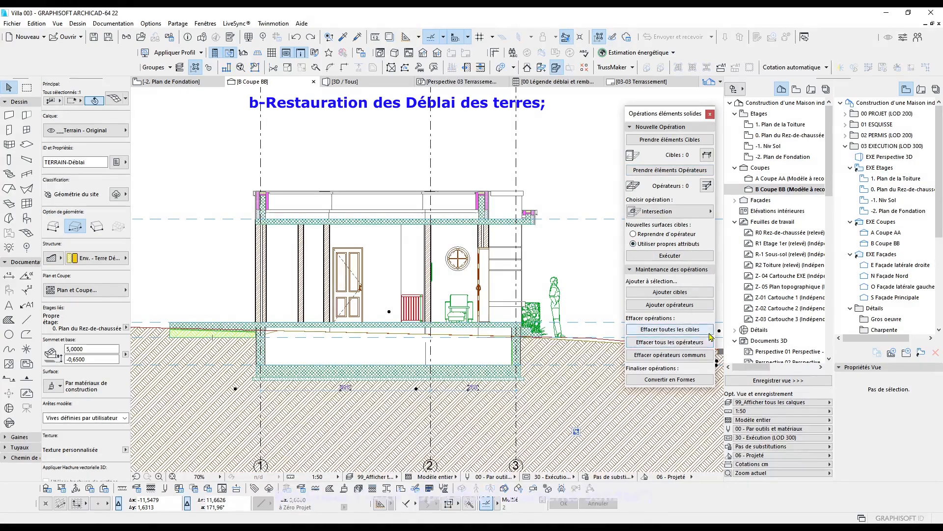
Clear the TERRAIN-Déblai mesh's existing solid operations and cut it with the modified terrain as operator, using Soustraction.
{"action": "left_click", "coordinate": [699, 360]}
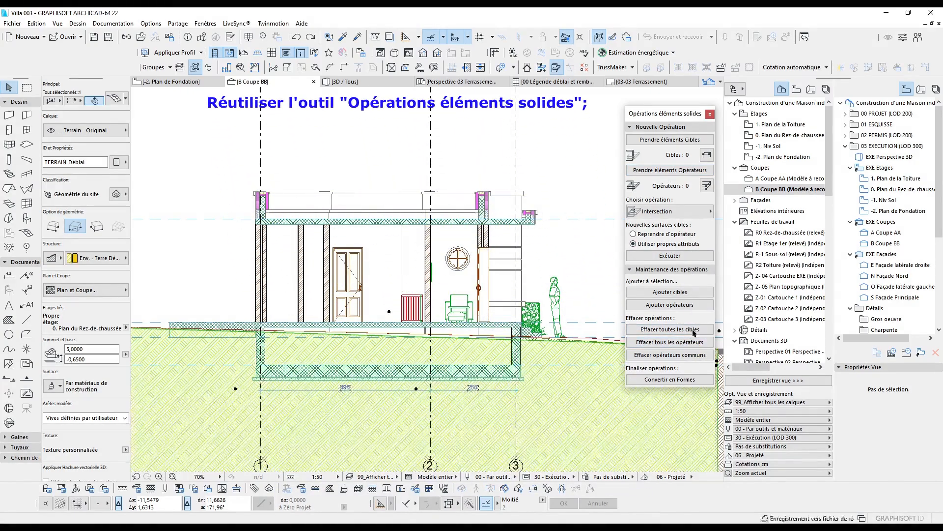
{"action": "left_click", "coordinate": [185, 379]}
{"action": "left_click", "coordinate": [674, 144]}
{"action": "key", "text": "Escape"}
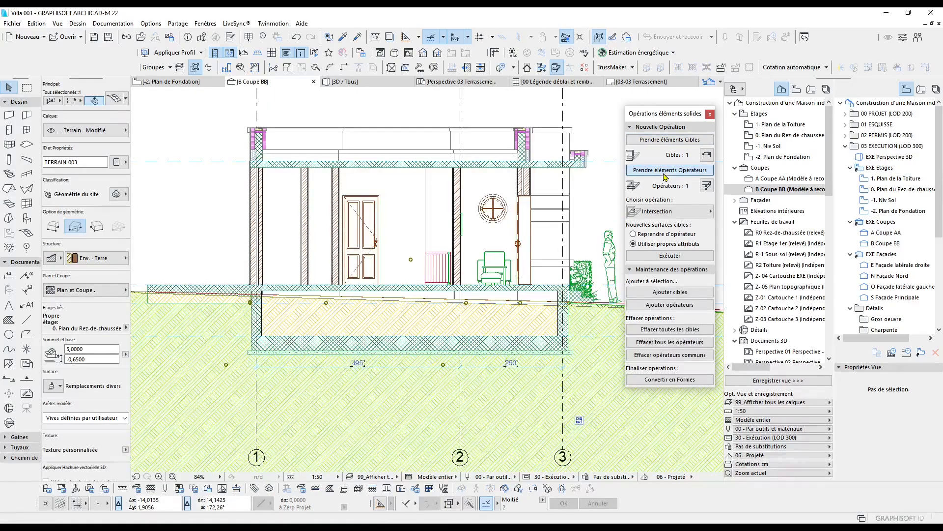
{"action": "left_click", "coordinate": [679, 214]}
{"action": "left_click", "coordinate": [744, 210]}
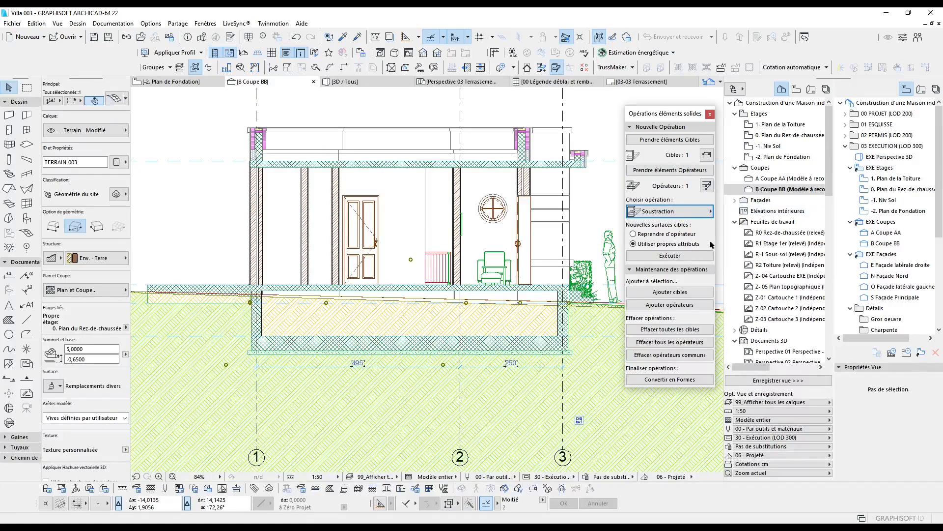
{"action": "left_click", "coordinate": [683, 260]}
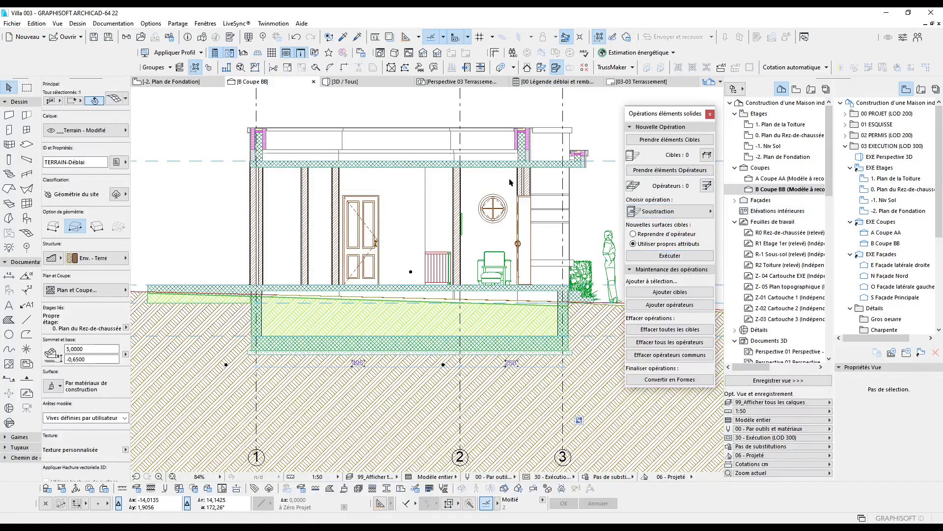
{"action": "key", "text": "Escape"}
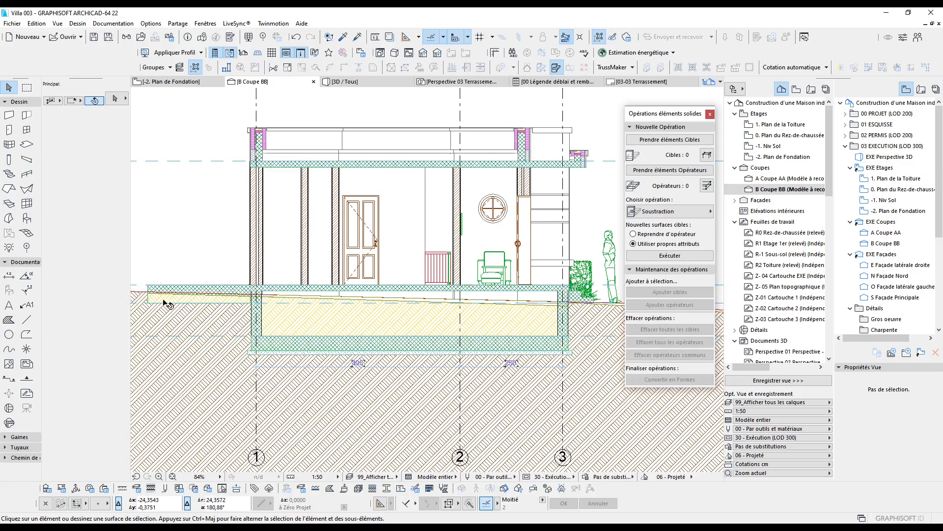
Select the modified terrain mesh in the section.
{"action": "left_click", "coordinate": [178, 310]}
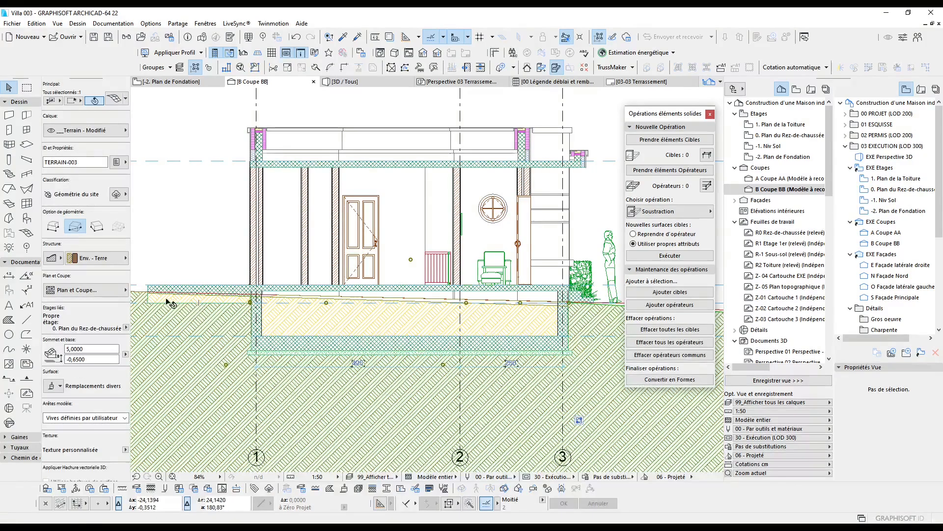